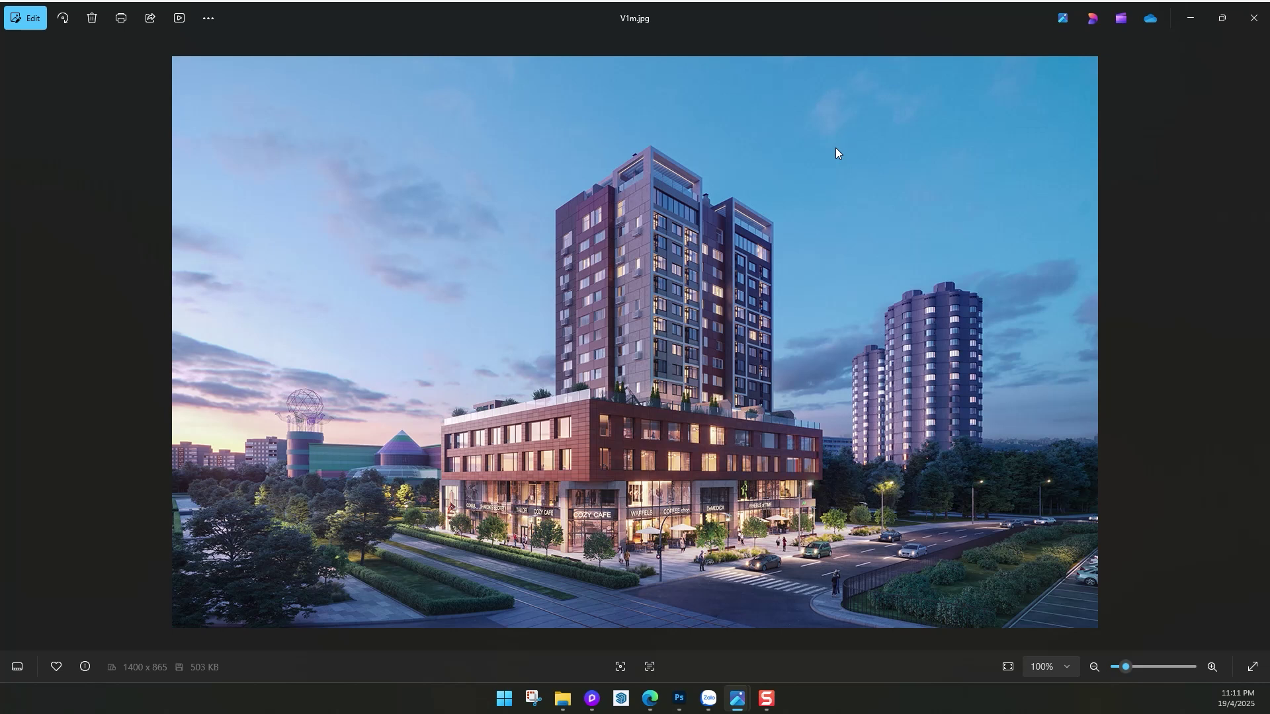
- Look through the reference renders V1m.jpg to V4m.jpg and switch back to D5 Render
key(Right)
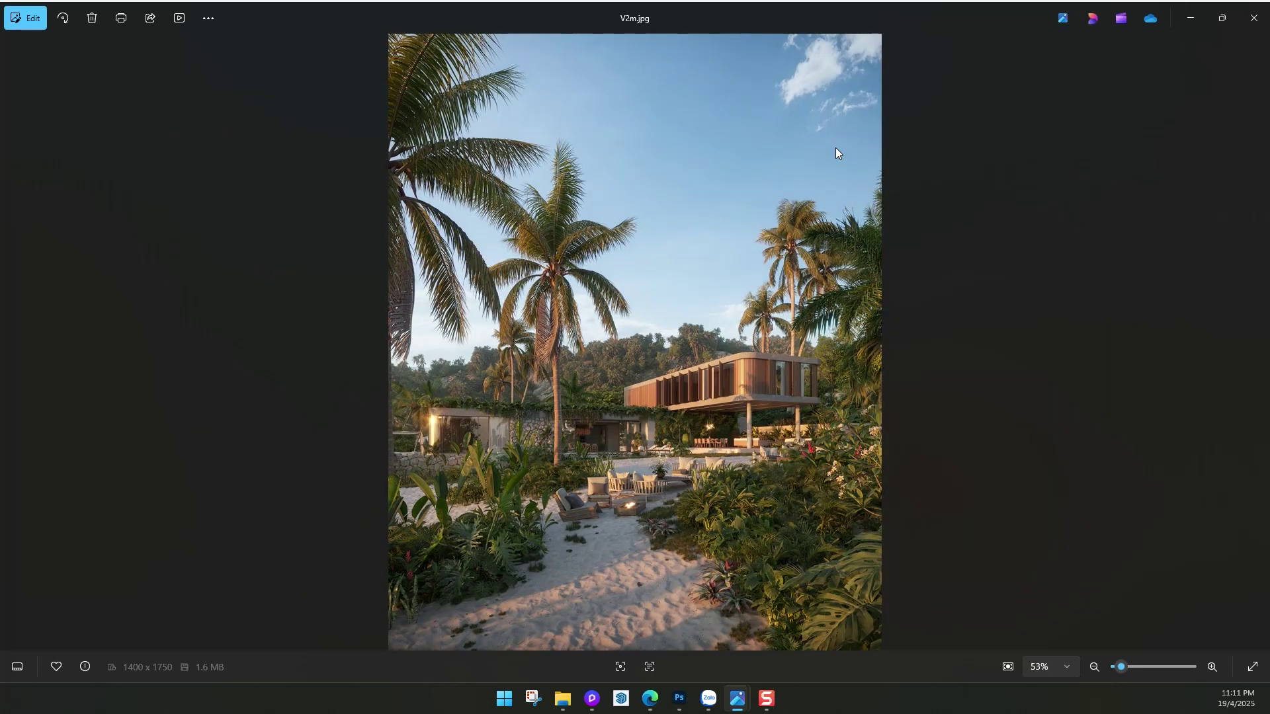
key(Right)
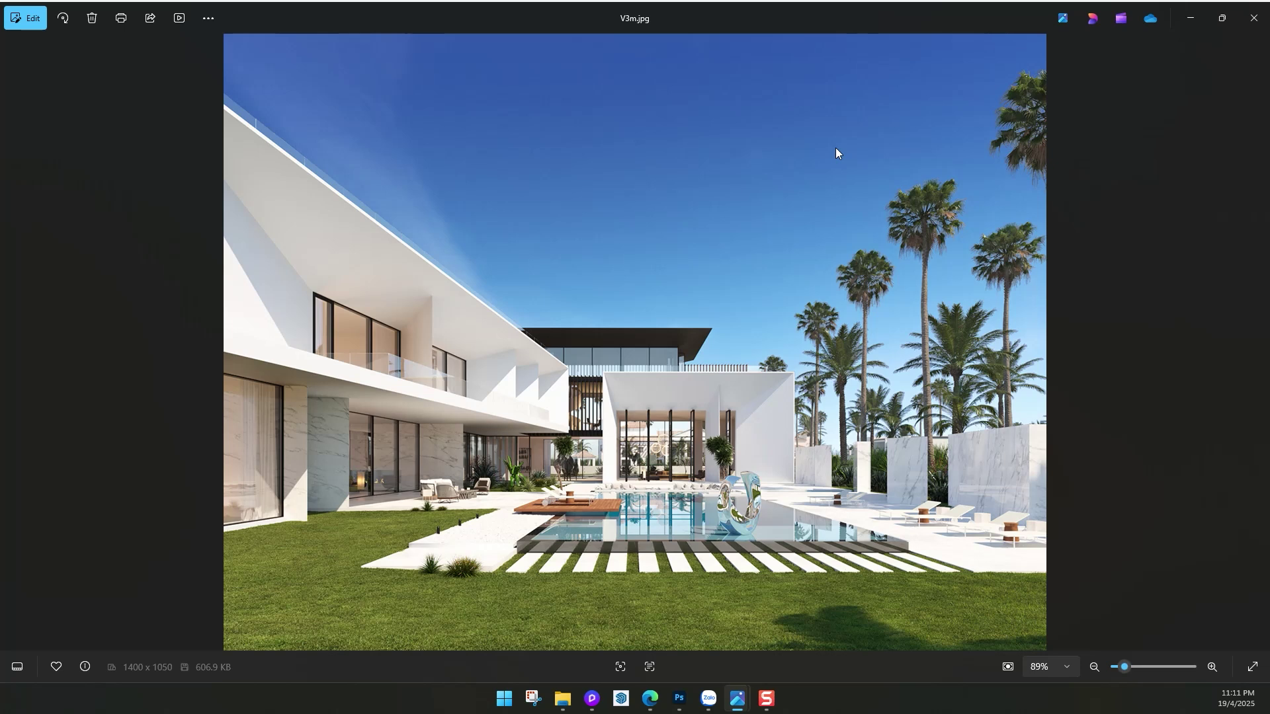
key(Right)
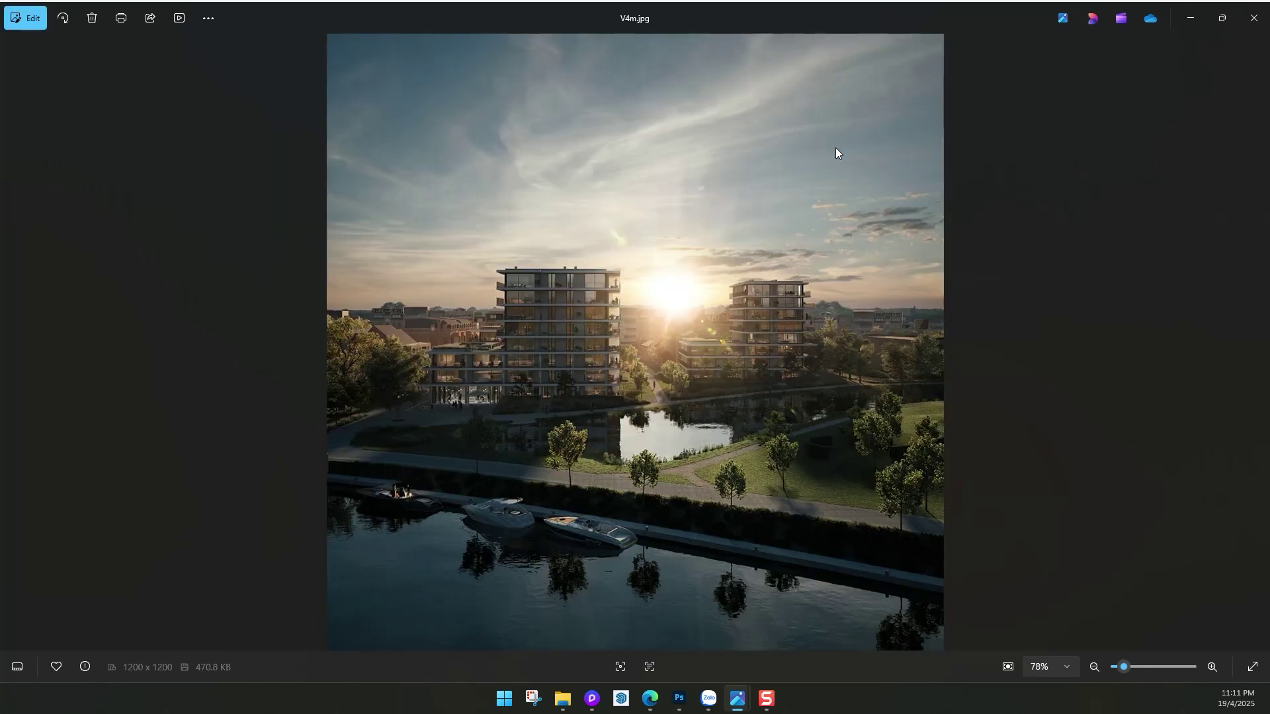
click(1190, 18)
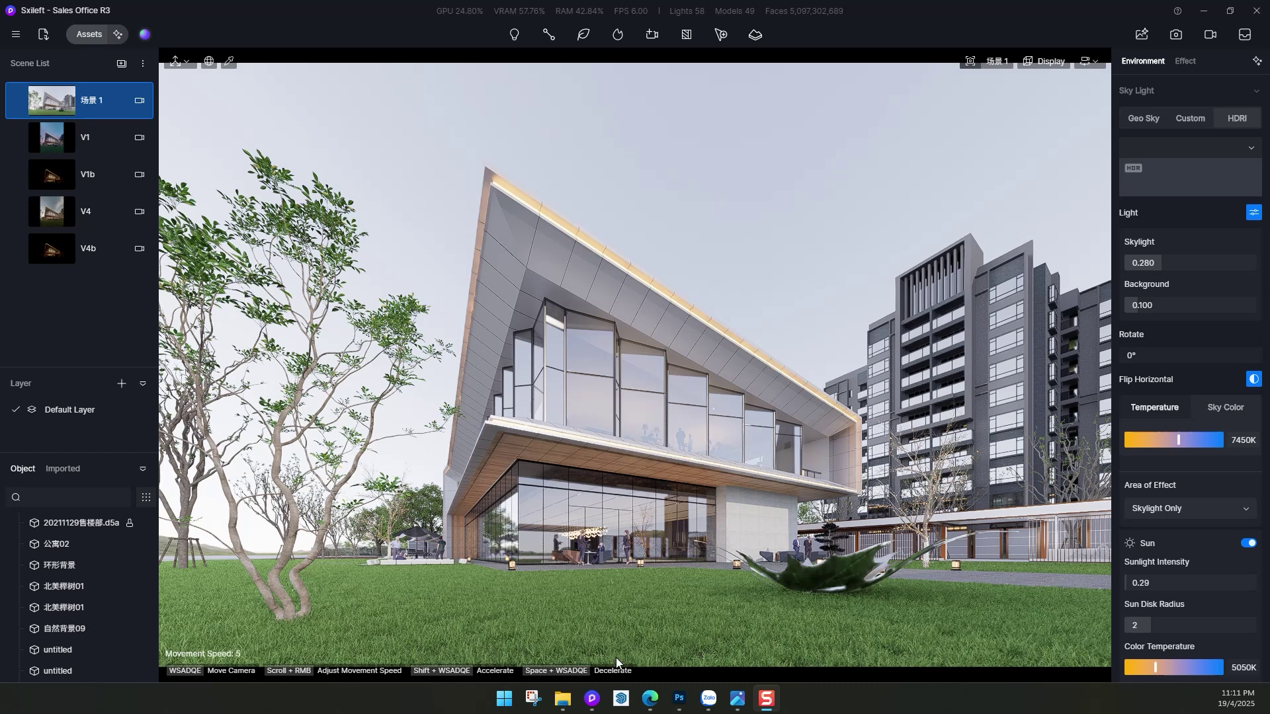
- Open the V1b scene and review the V1m.jpg reference and the 3DCollective_HDRi_013_1854_16K.jpg sky image
click(87, 172)
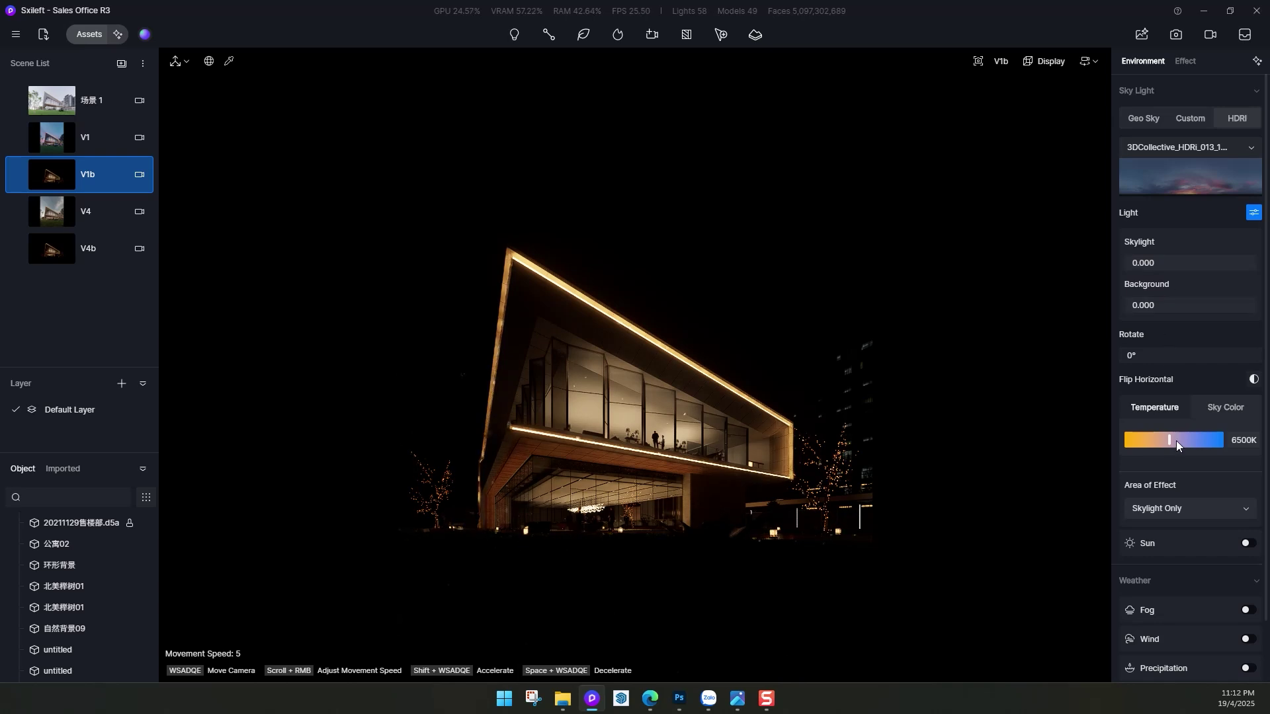
click(1185, 60)
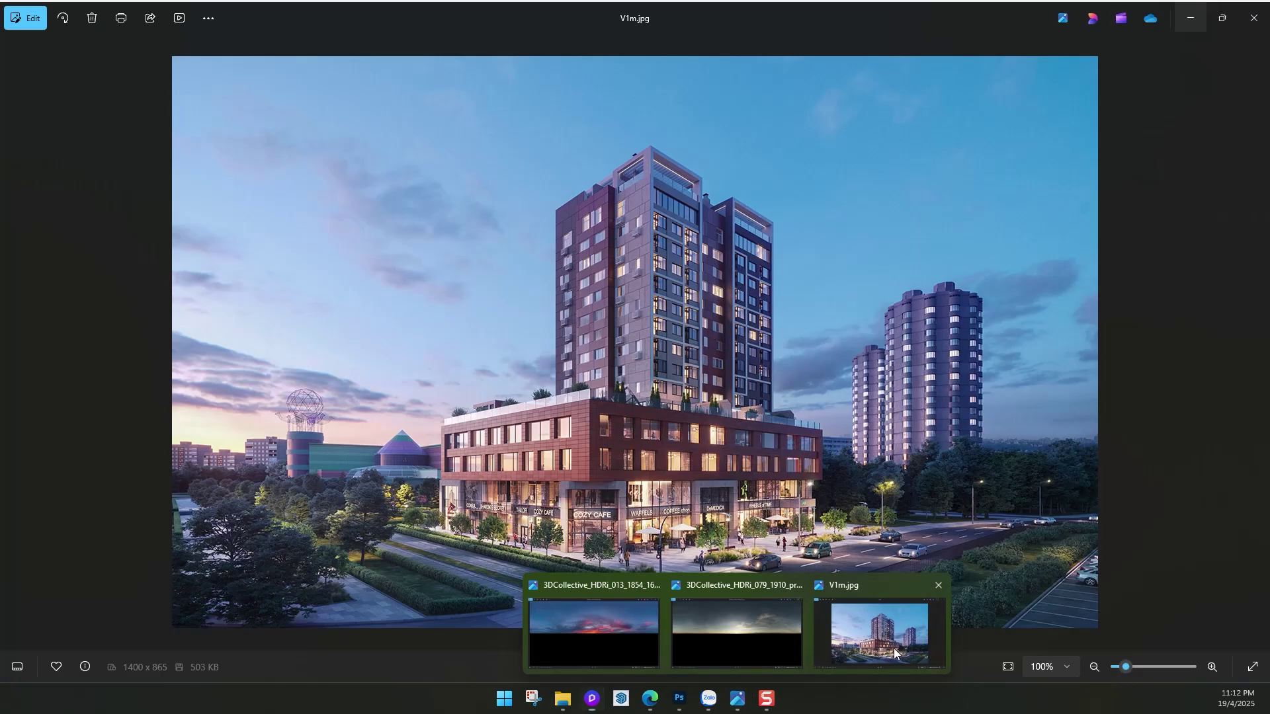
click(894, 649)
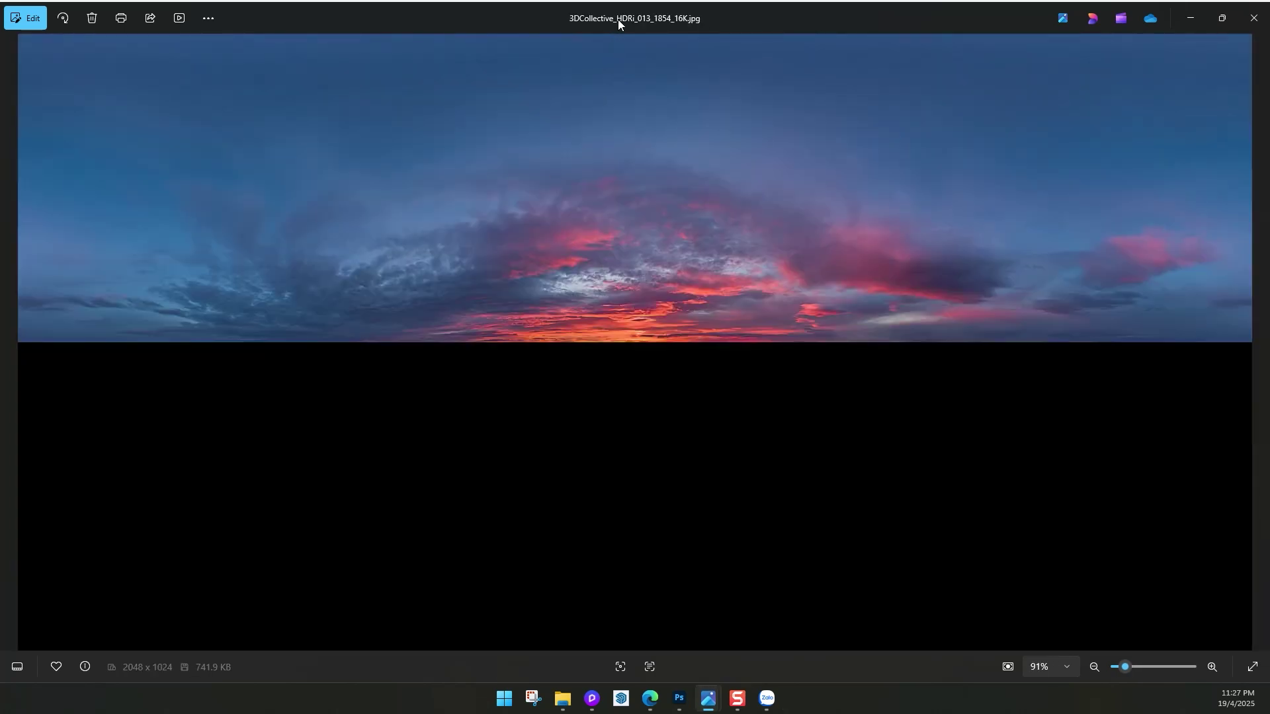
click(1191, 18)
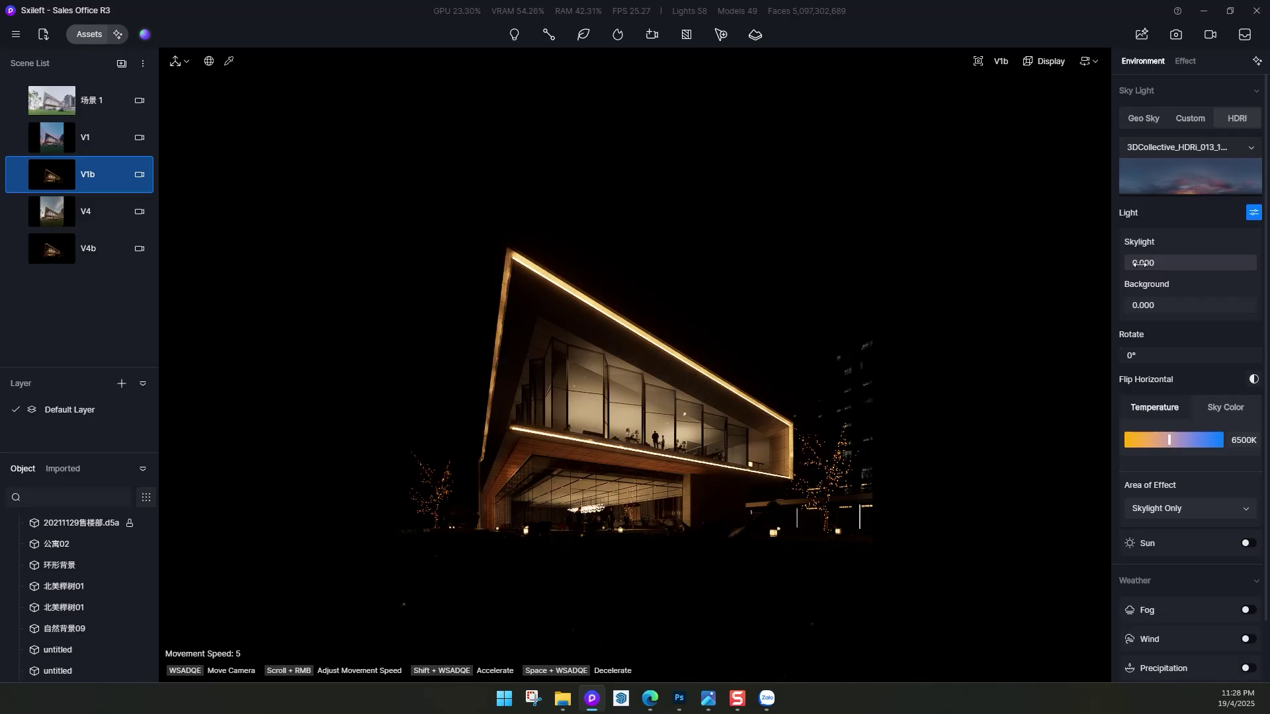
- Set the HDRI sky to skylight 1.000, background 0.260, rotation 296.7° and temperature 9750K
drag(1138, 263, 1225, 263)
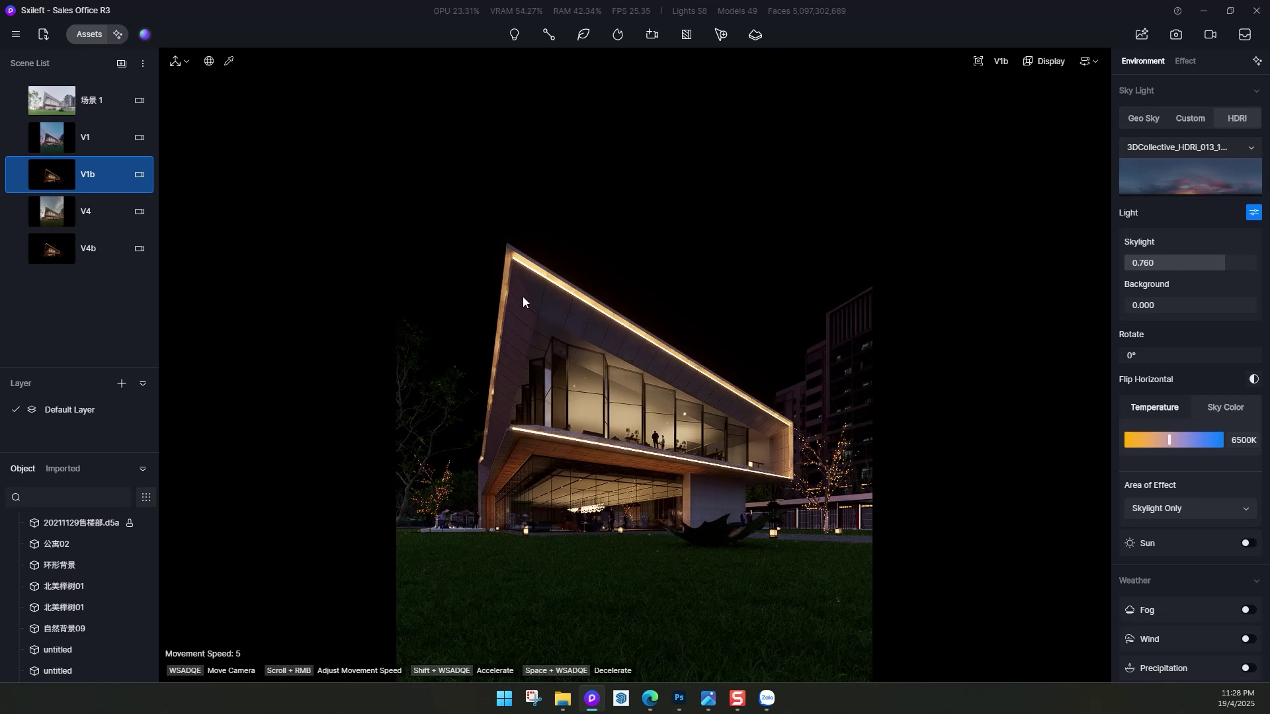
drag(1166, 263, 1211, 268)
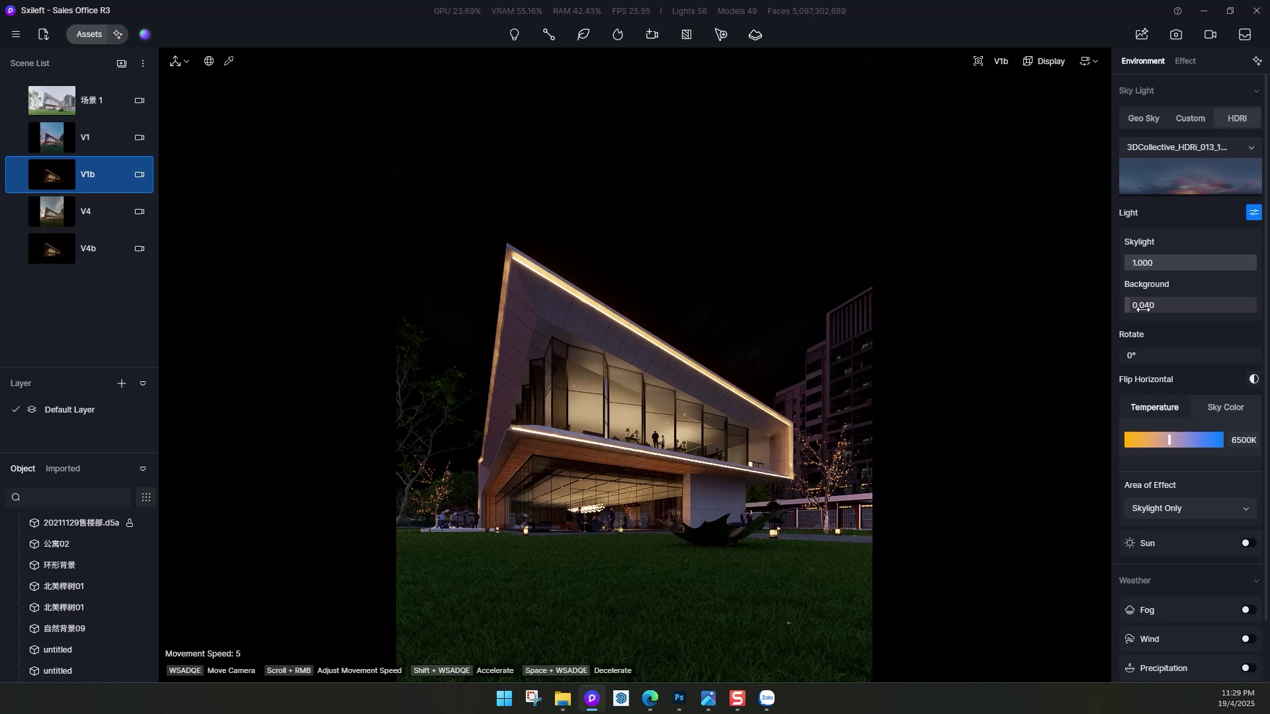
drag(1159, 306, 1163, 308)
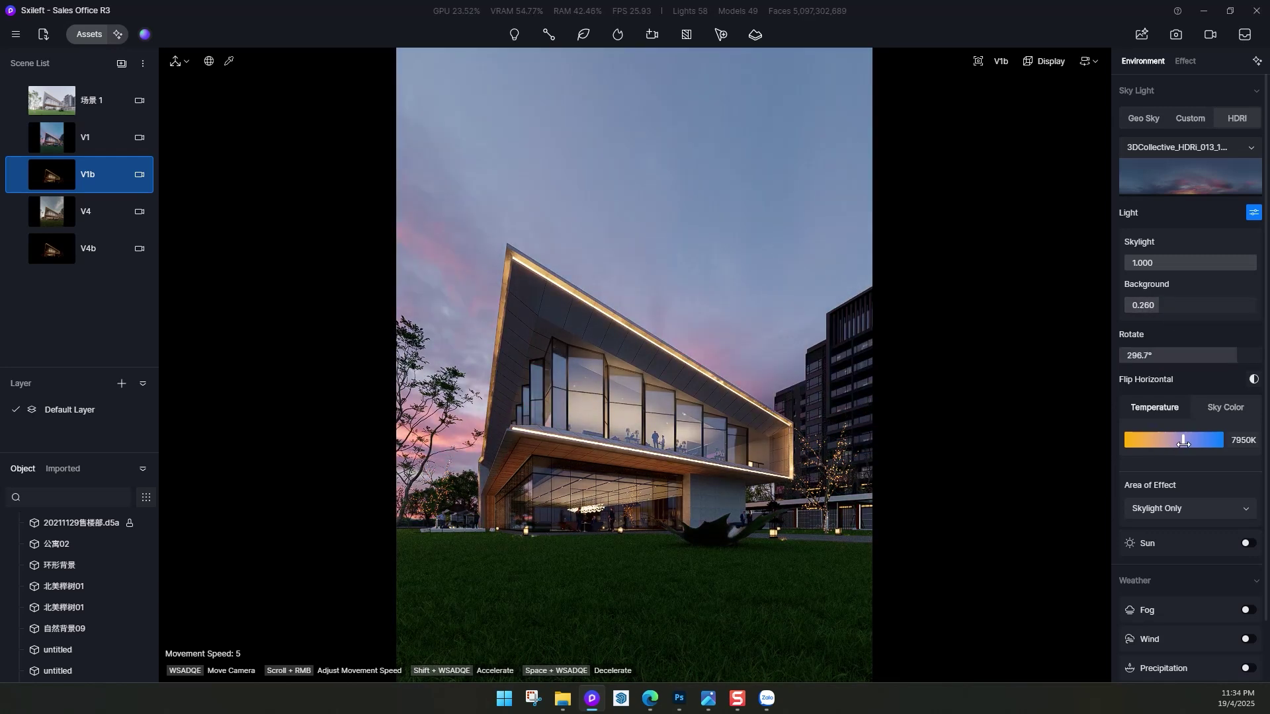
drag(1184, 442, 1200, 445)
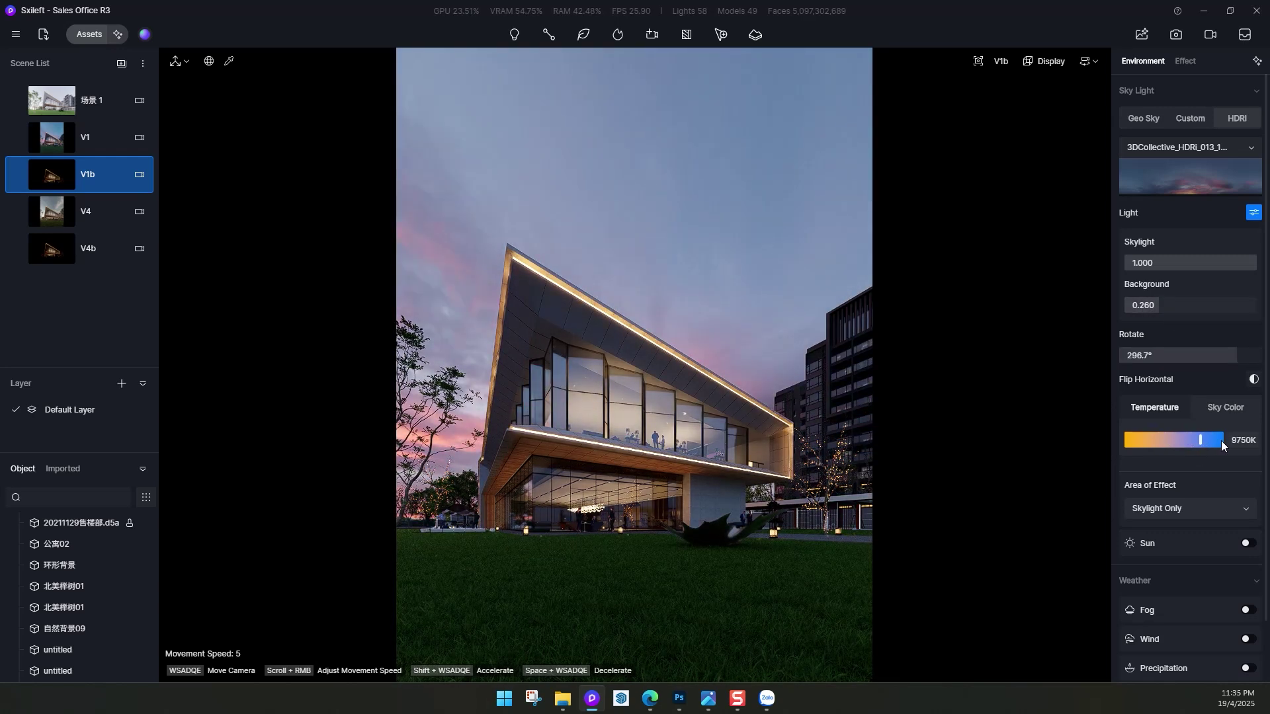
- Consult the V1m.jpg reference, then enable fog with density 3.74, falloff 0.47 and start distance 50m
scroll(1179, 469, down, 1)
mouse_move(708, 699)
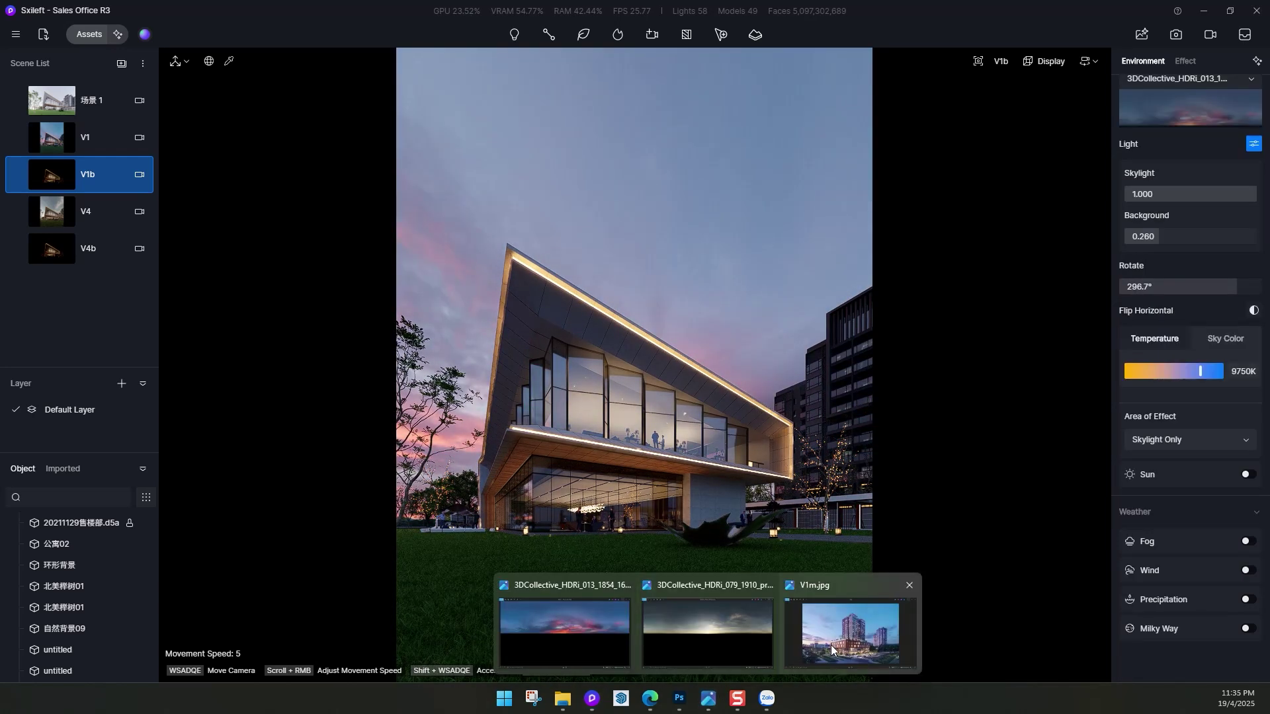
click(816, 612)
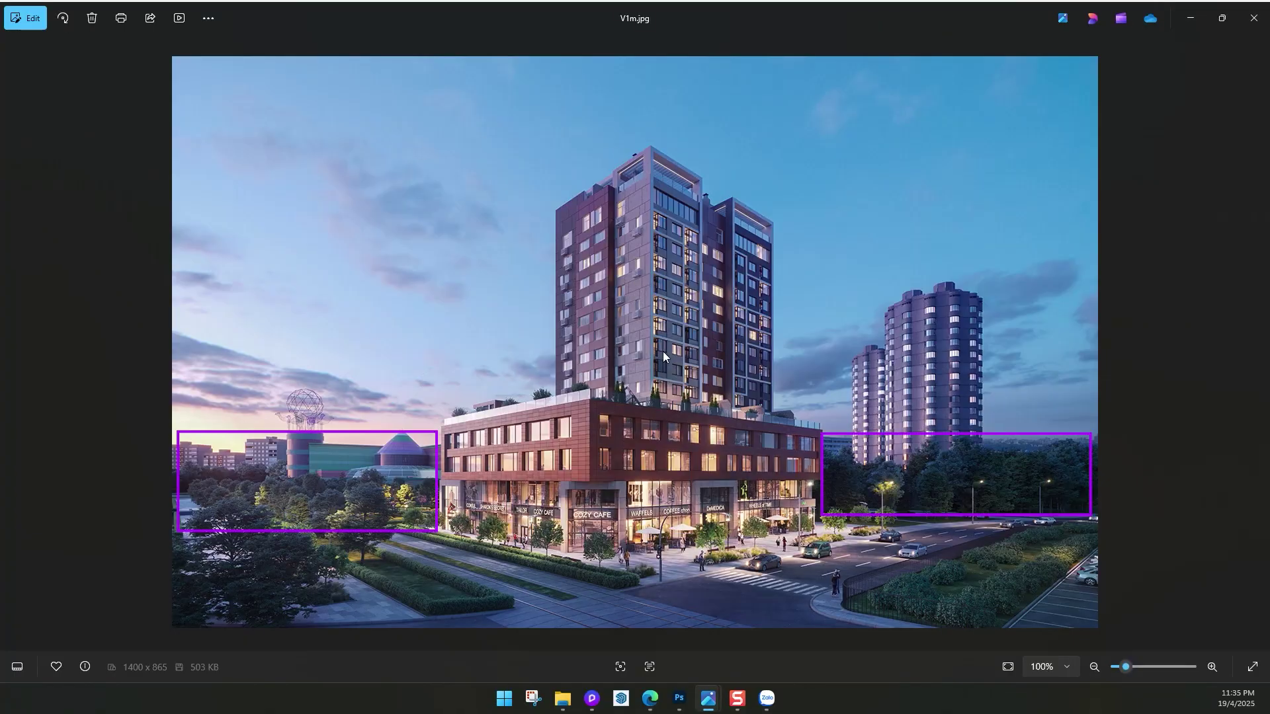
click(1190, 18)
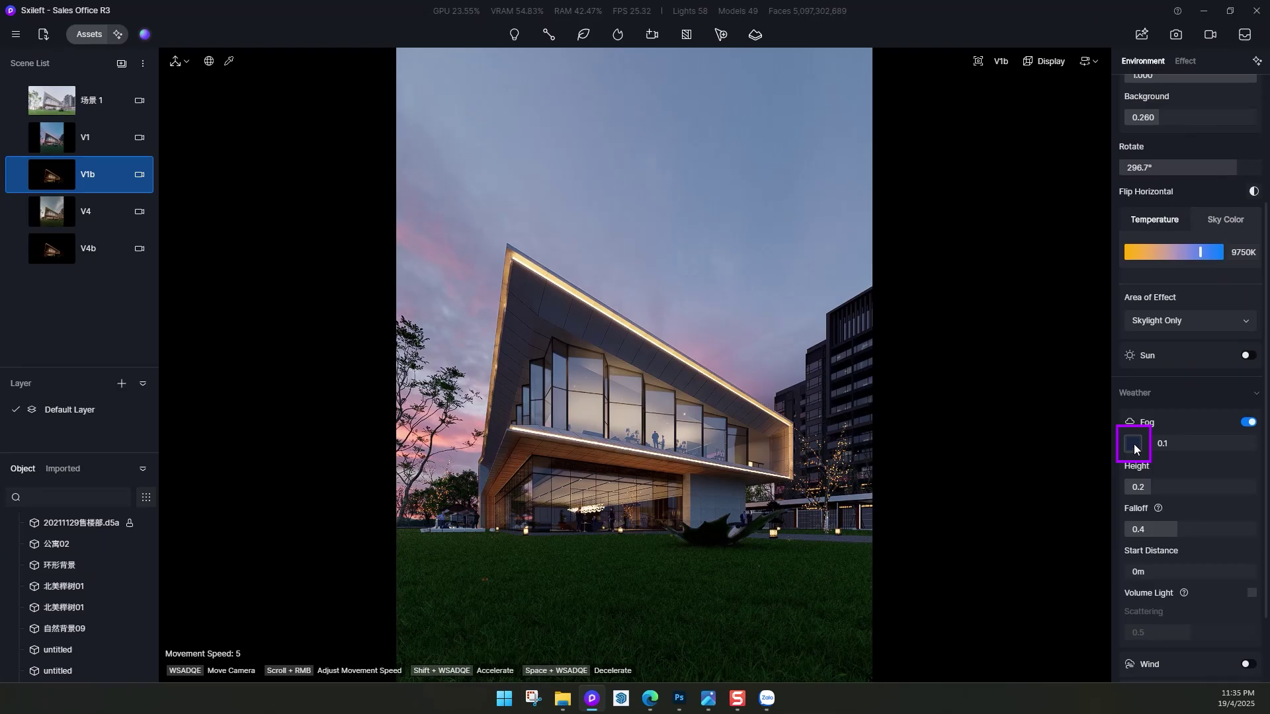
drag(1165, 443, 1239, 444)
drag(1154, 529, 1186, 529)
drag(1138, 571, 1217, 577)
drag(1237, 443, 1229, 443)
scroll(1184, 265, down, 2)
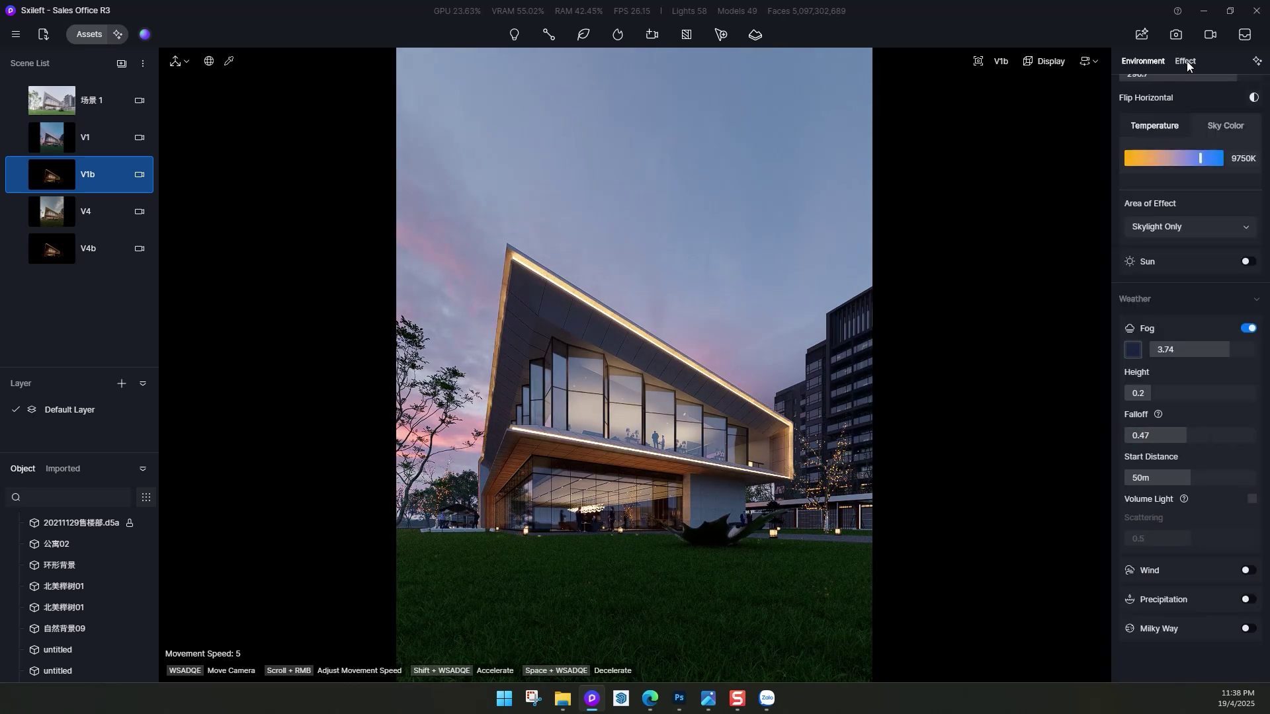
- Set the highlight local exposure to 0.1 and accumulate the real-time preview for a cleaner image
click(1187, 61)
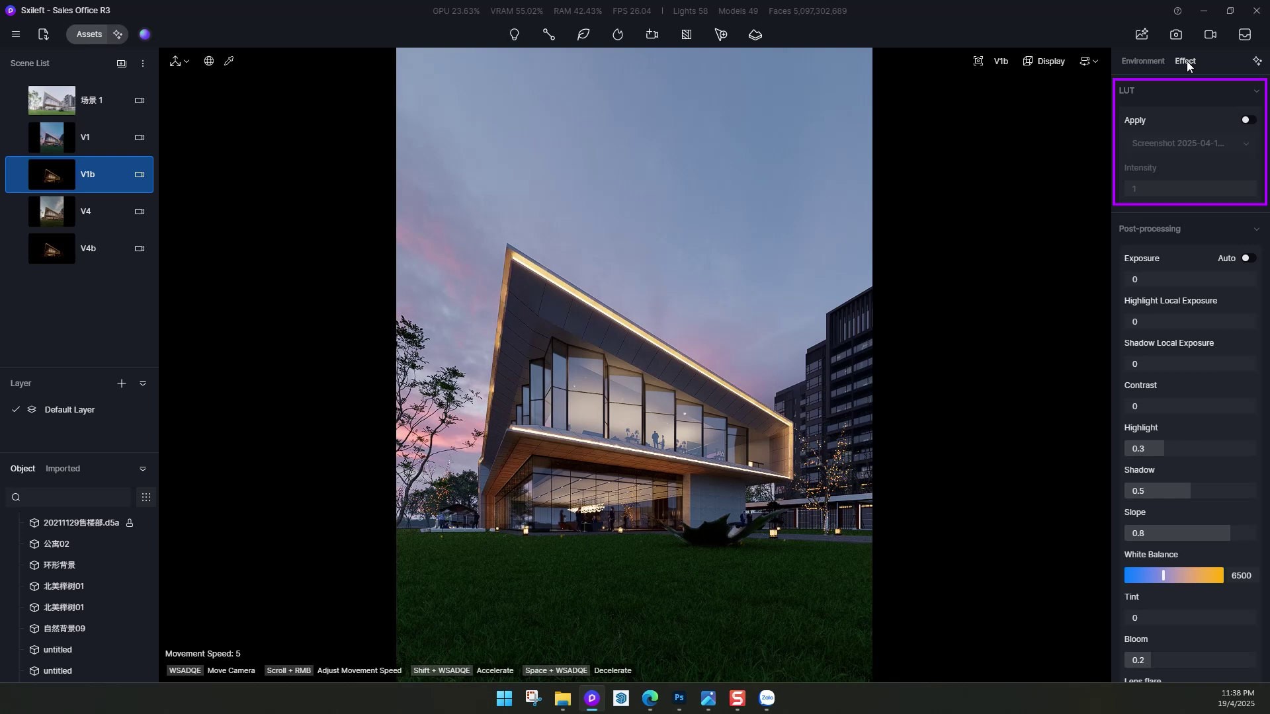
mouse_move(1156, 320)
mouse_down()
mouse_move(1187, 320)
mouse_move(1173, 320)
mouse_up()
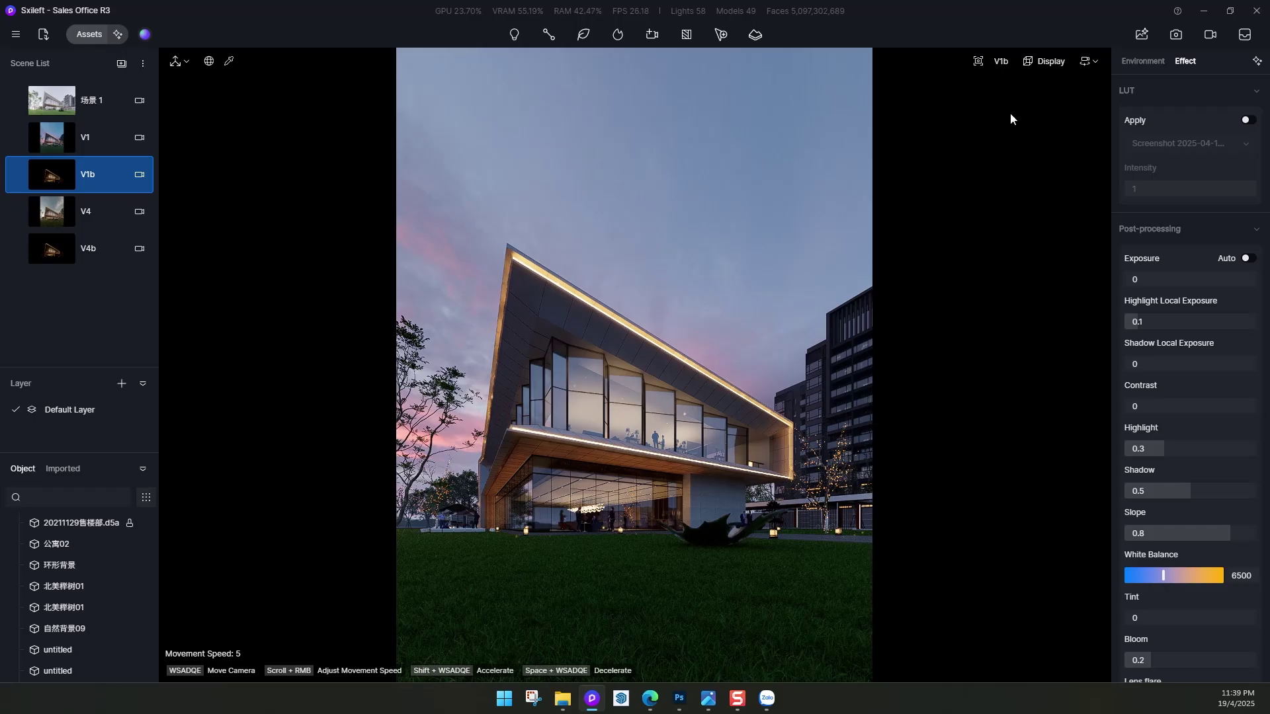
click(1050, 62)
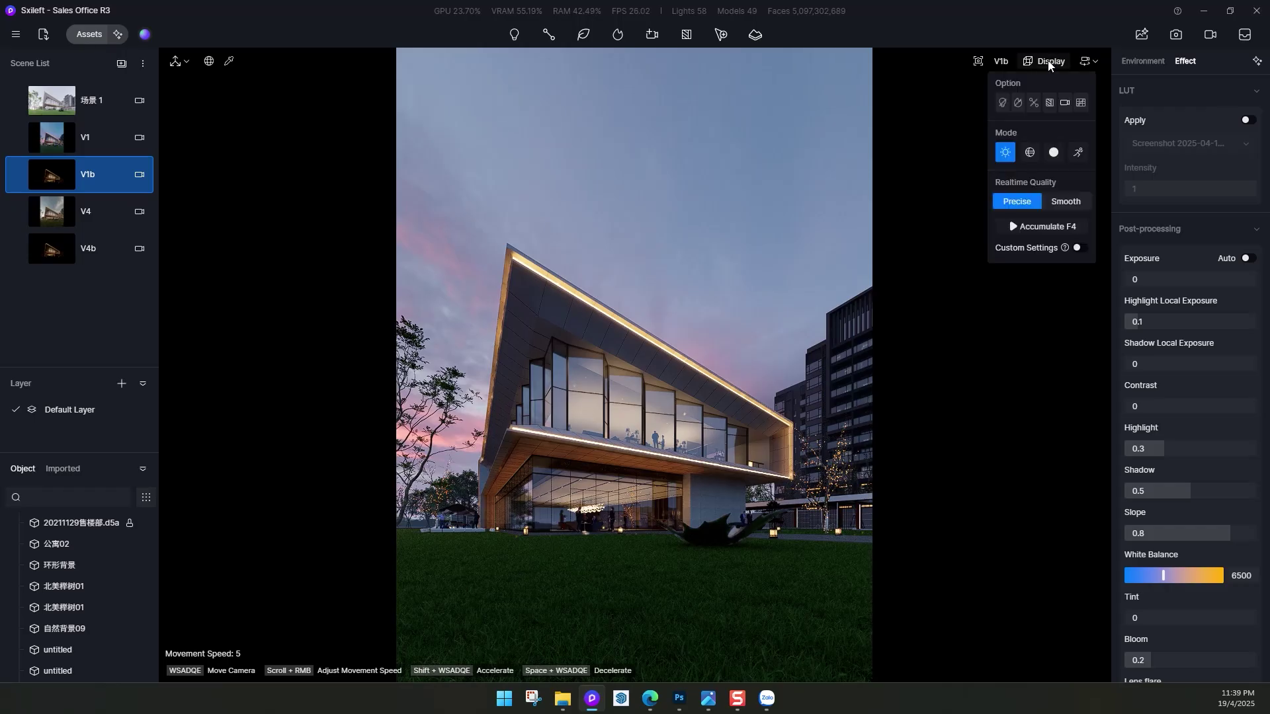
click(1042, 229)
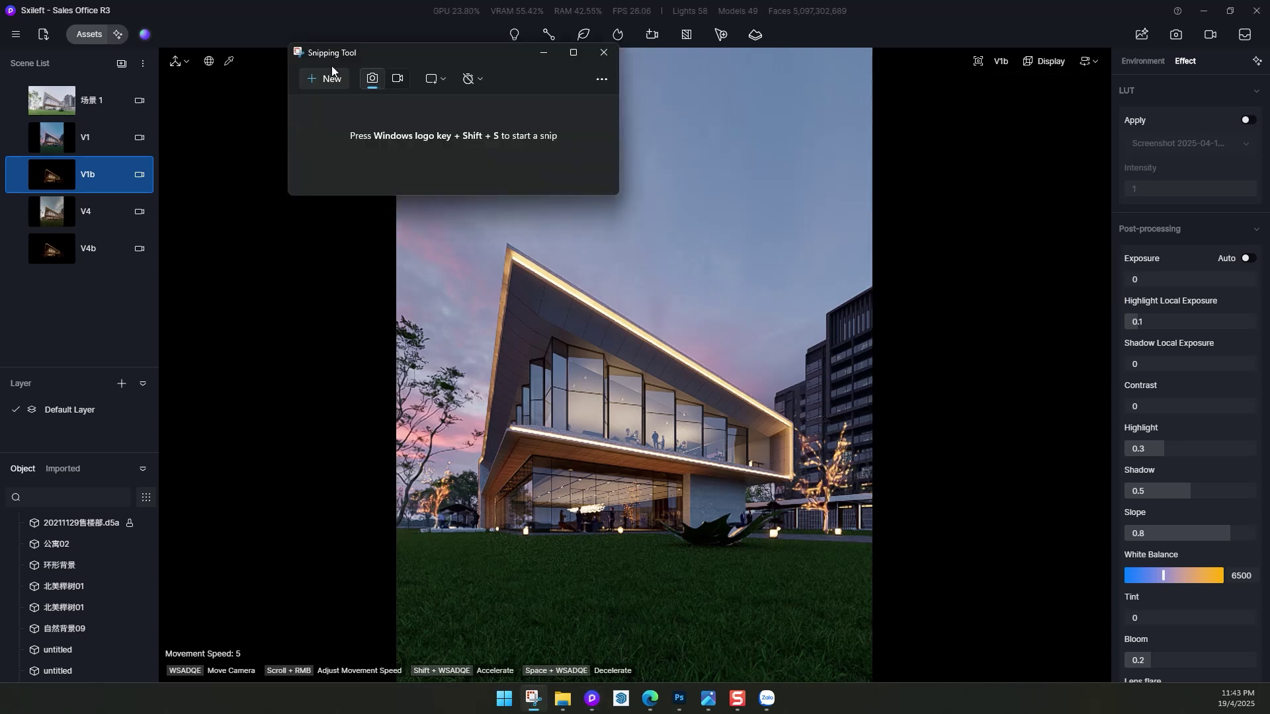
- Capture the rendered view with Snipping Tool and save it as PNG file 1 in the render2 folder
click(332, 72)
drag(397, 47, 873, 688)
click(981, 59)
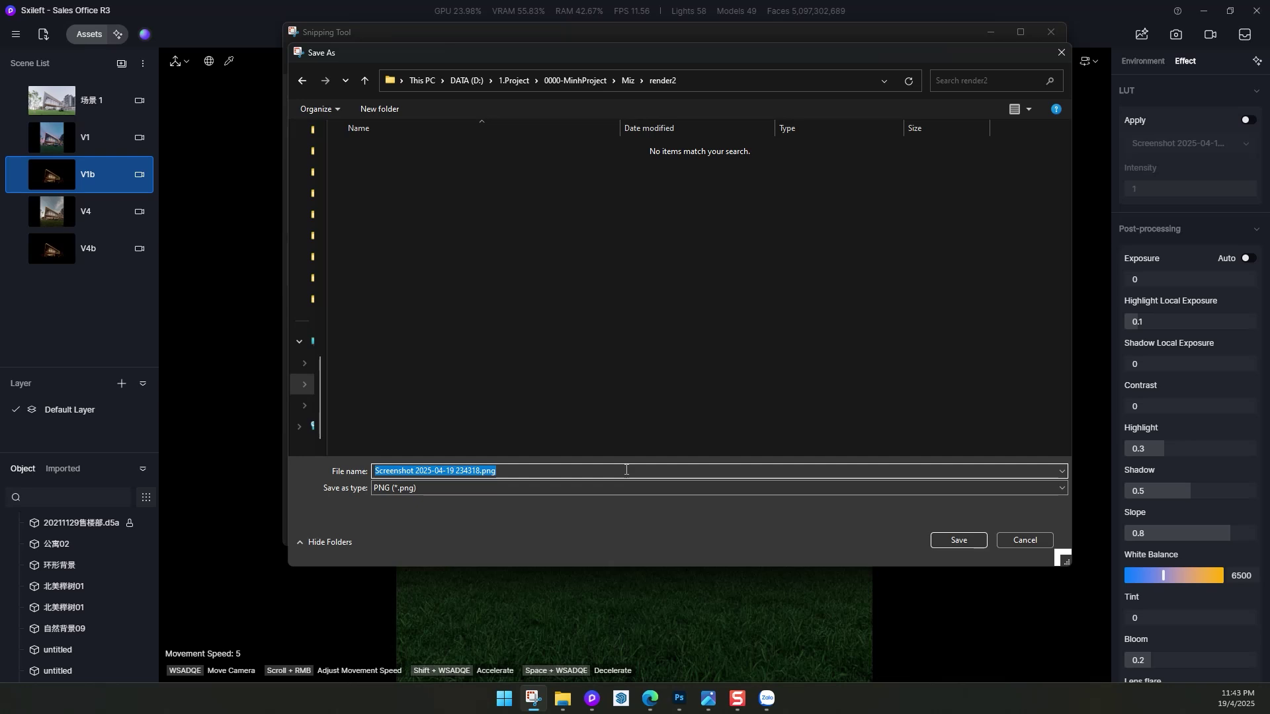
text(1)
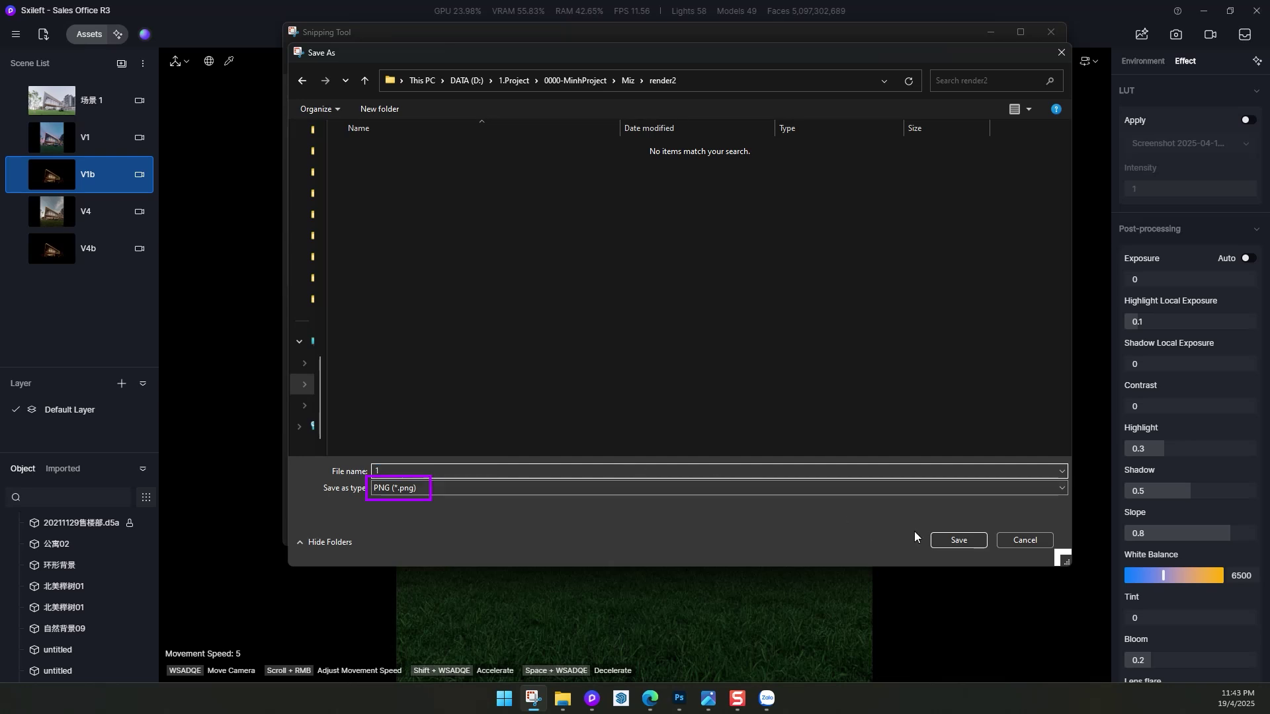
click(959, 541)
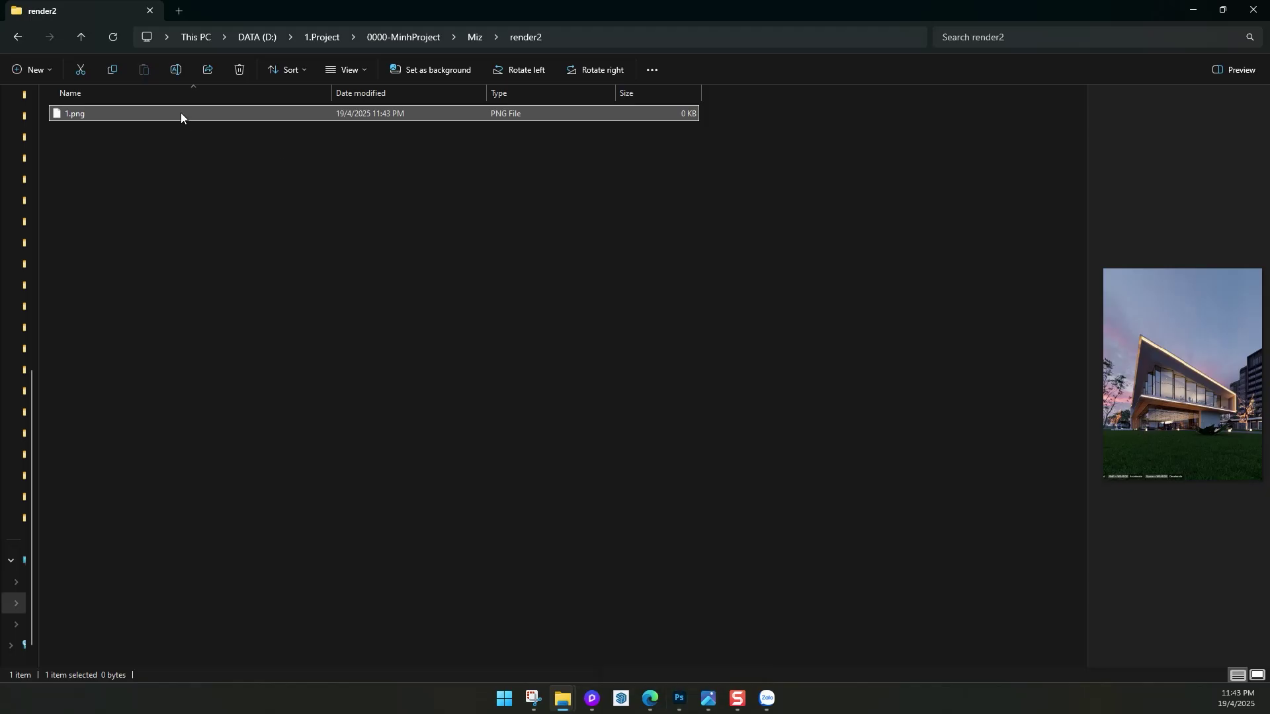
- Open 1.png in Photoshop and convert its layer into the Background layer
drag(181, 113, 639, 416)
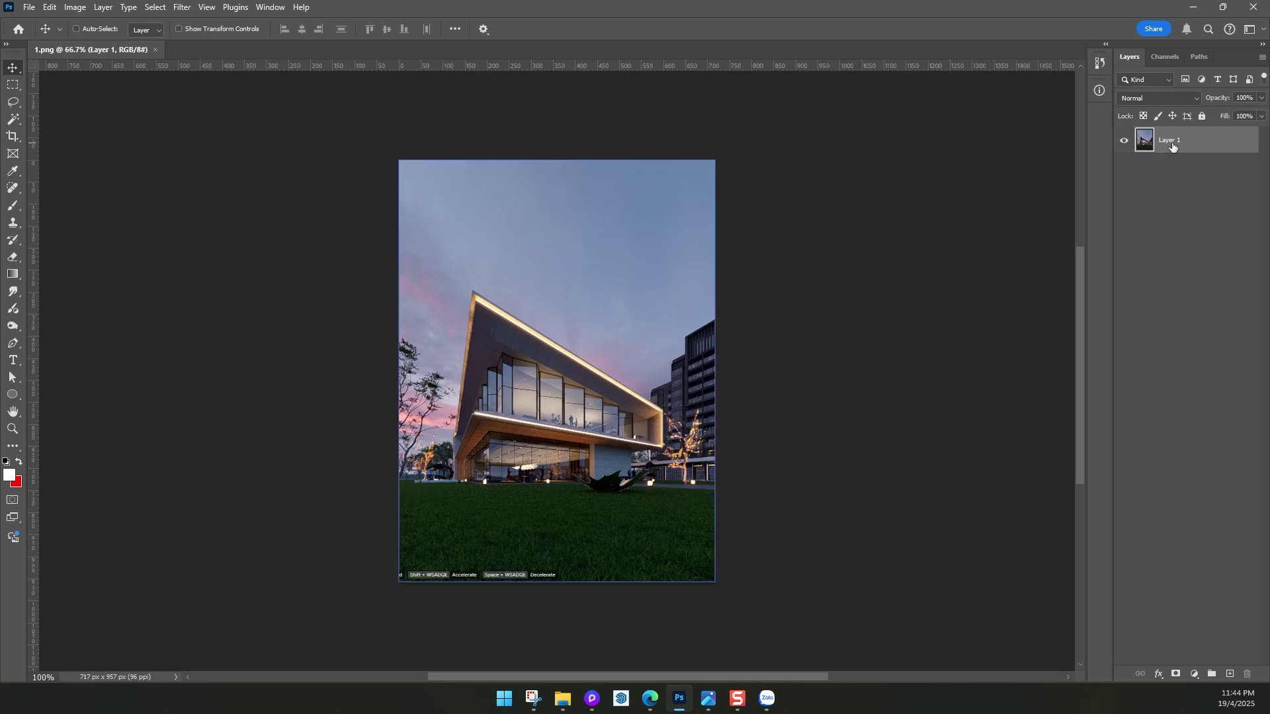
click(103, 6)
mouse_move(199, 23)
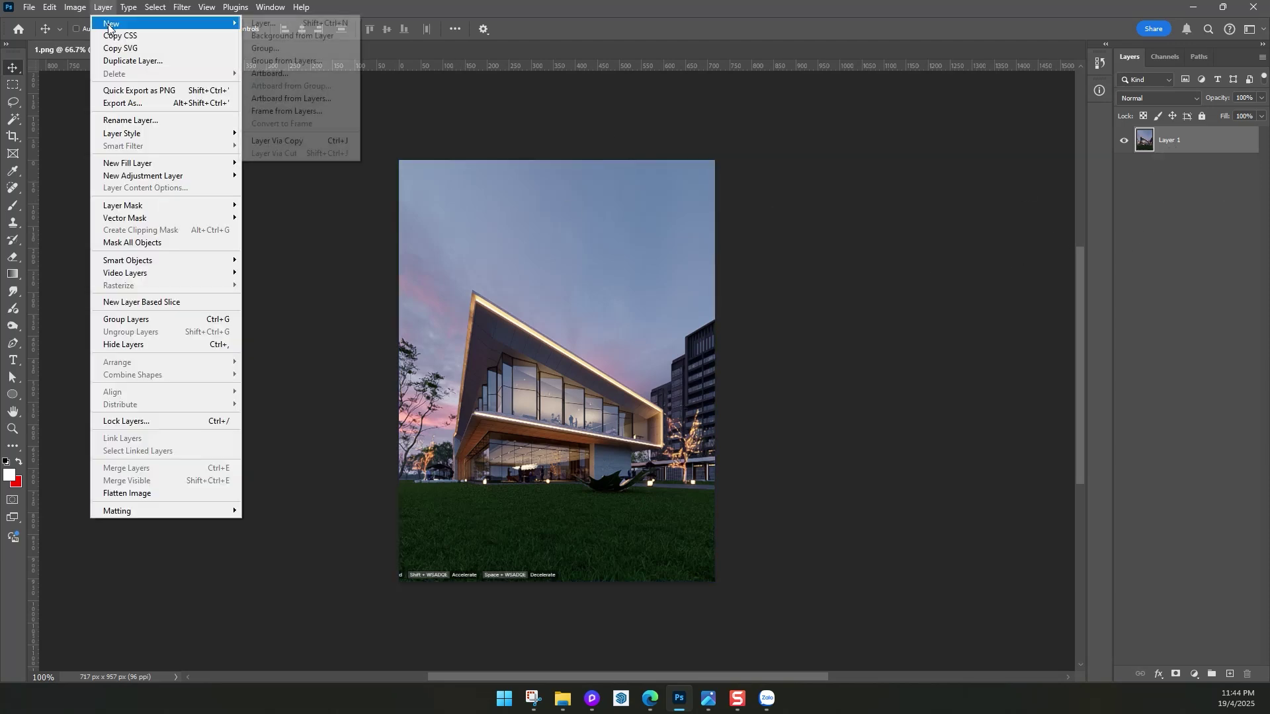
click(300, 40)
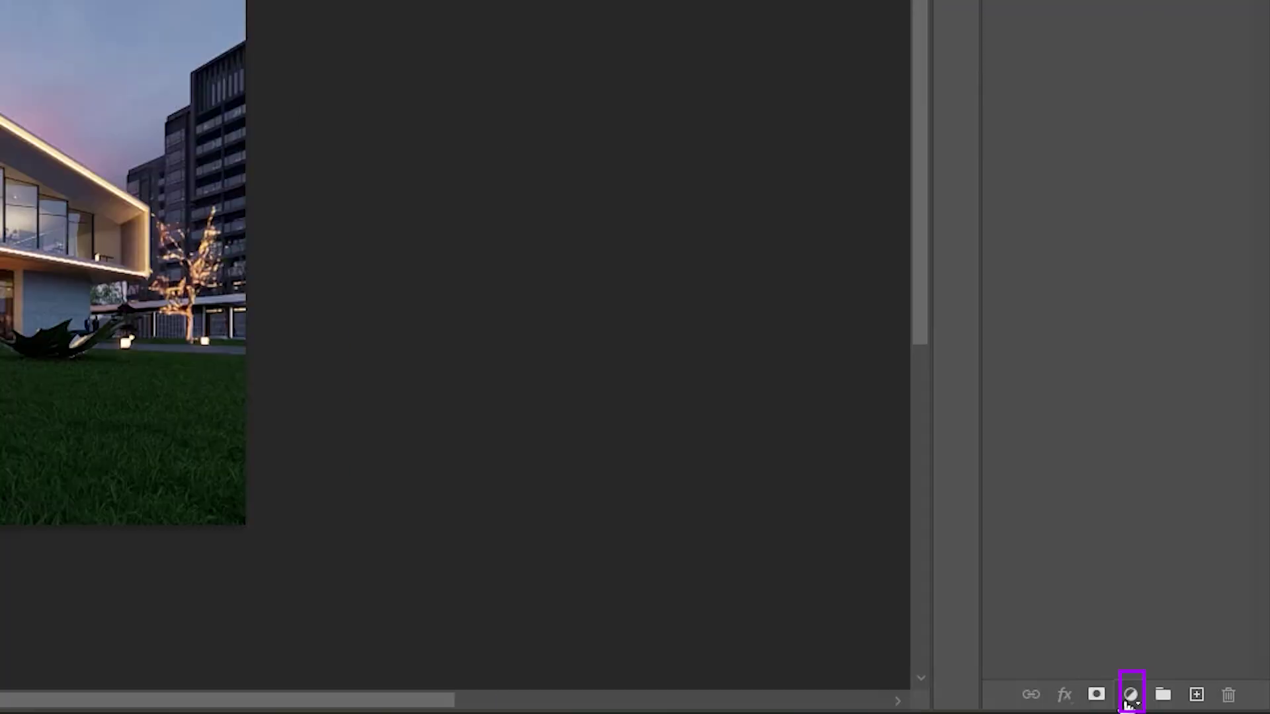
- Add a Selective Color adjustment layer above the Background layer
click(1130, 702)
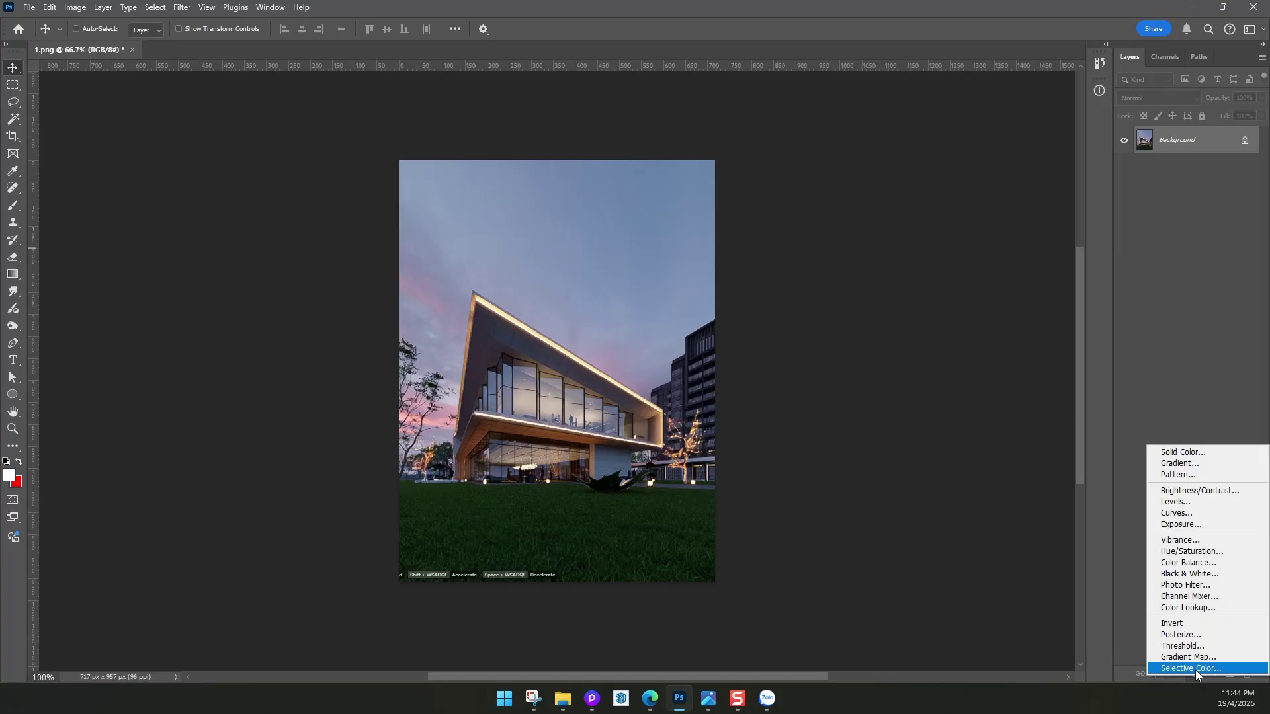
click(1125, 686)
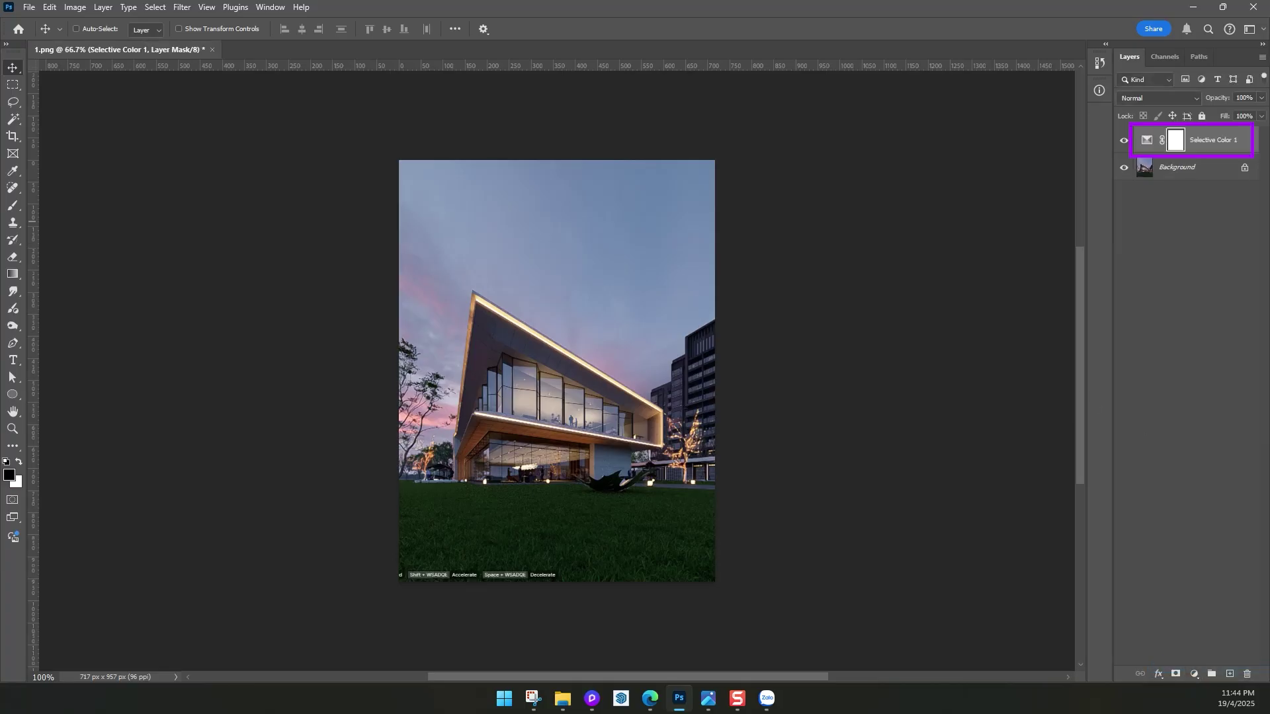
click(1041, 259)
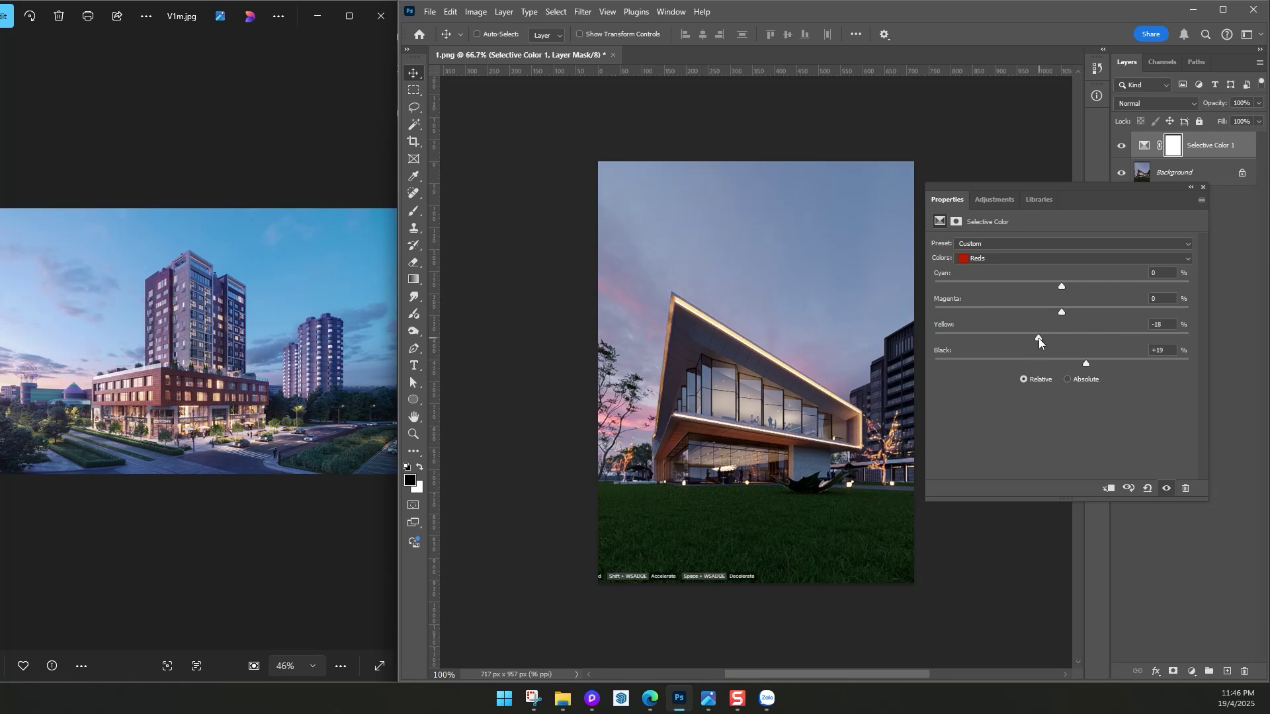
- Try out the yellow, magenta and cyan amounts for the Reds range in the Selective Color adjustment
drag(1038, 339, 1071, 311)
click(1079, 283)
drag(1080, 284, 1045, 286)
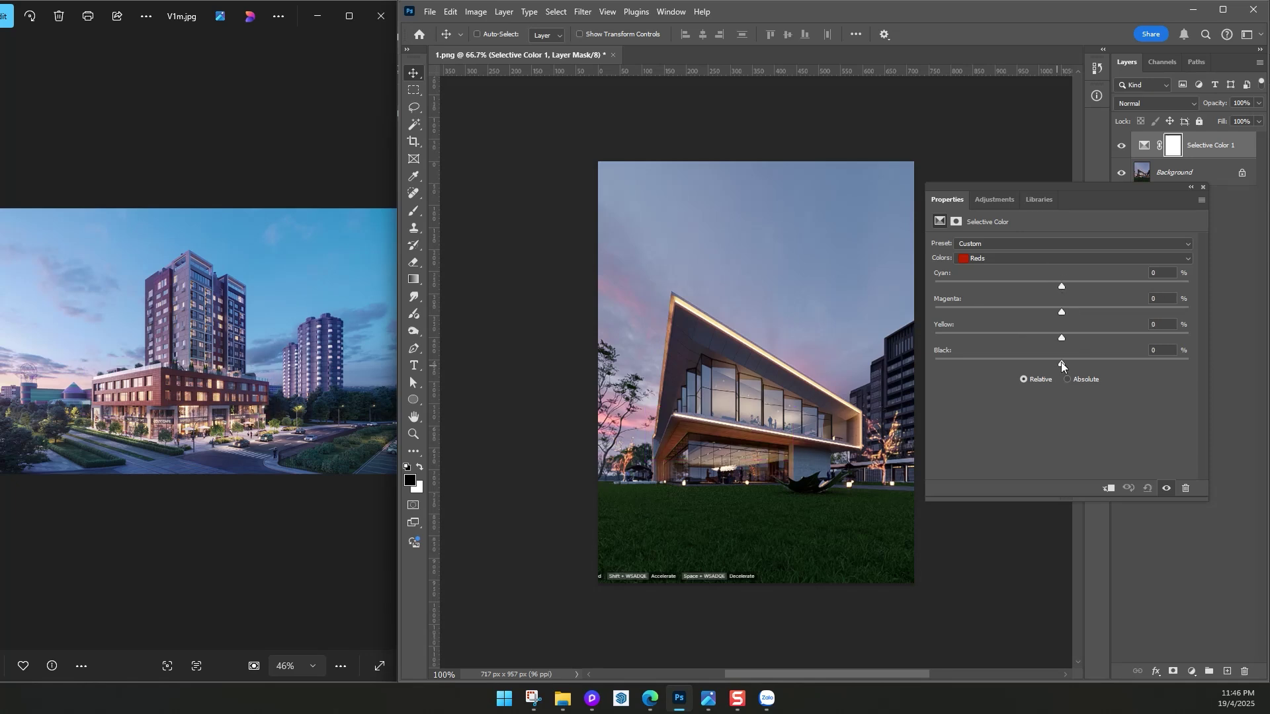
- Adjust the Reds range of the Selective Color layer and tune the warm ranges from Yellows onward to match V1m.jpg
drag(1064, 364, 1050, 341)
mouse_move(1062, 286)
mouse_down()
mouse_move(1077, 286)
mouse_move(1045, 285)
mouse_up()
click(1043, 261)
click(1035, 282)
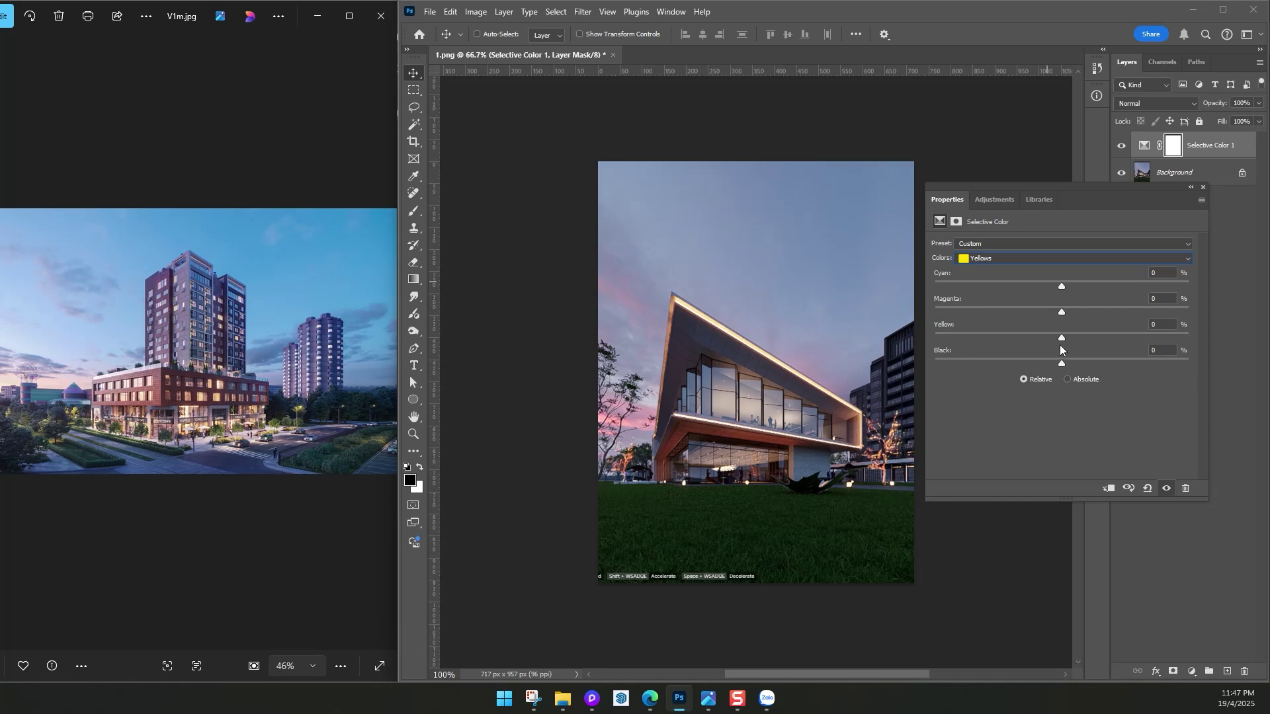
key(Down)
drag(1061, 365, 1080, 365)
drag(1063, 365, 988, 337)
- Tune the Blues and neighbouring ranges of the Selective Color layer toward the blue dusk look of V1m.jpg
scroll(985, 261, down, 1)
click(1071, 259)
click(1012, 313)
scroll(1058, 259, down, 1)
drag(1062, 363, 1057, 305)
- Export the grade as a CUBE color lookup table with 64 grid points and High quality, saving it as 1.lut in the render2 folder
click(430, 11)
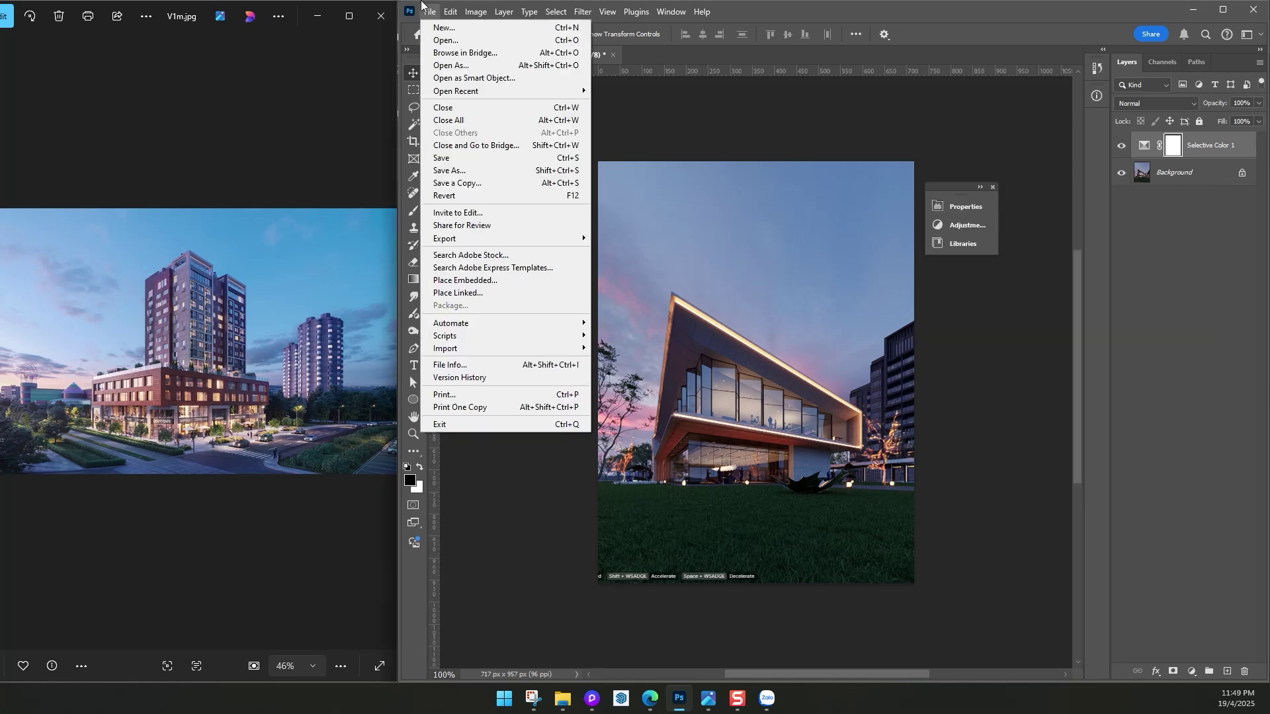
mouse_move(464, 238)
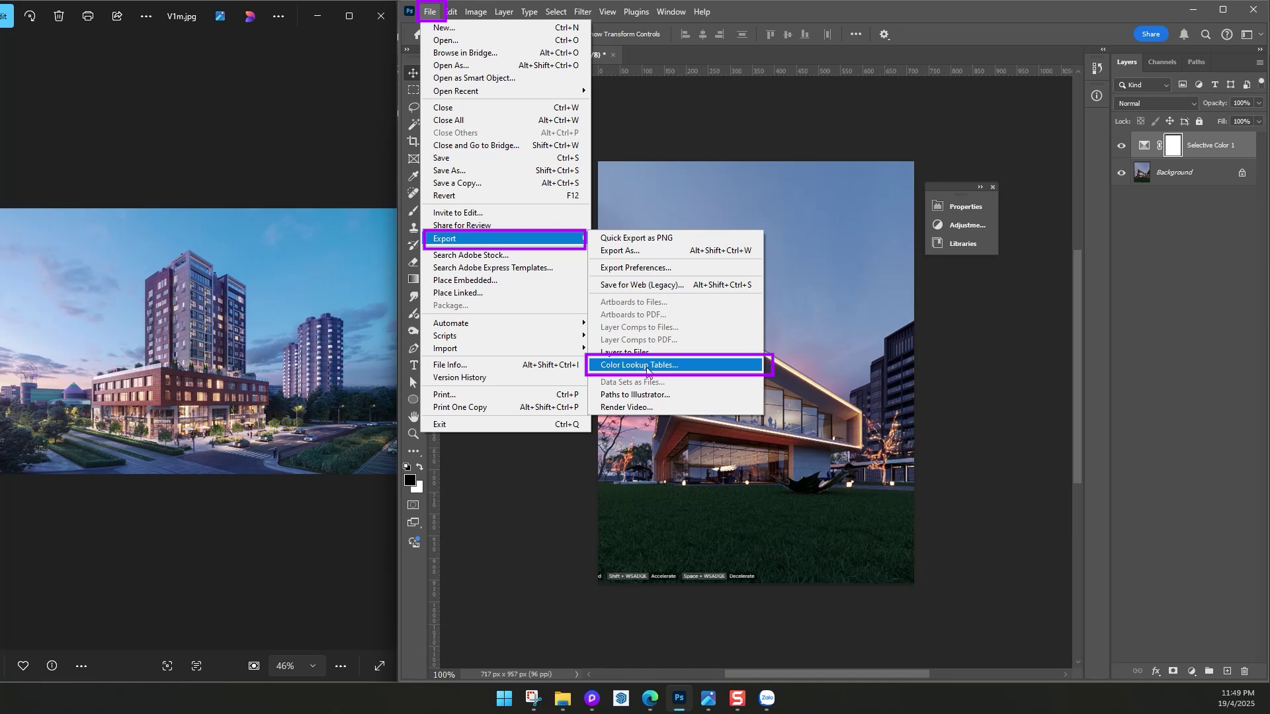
click(668, 368)
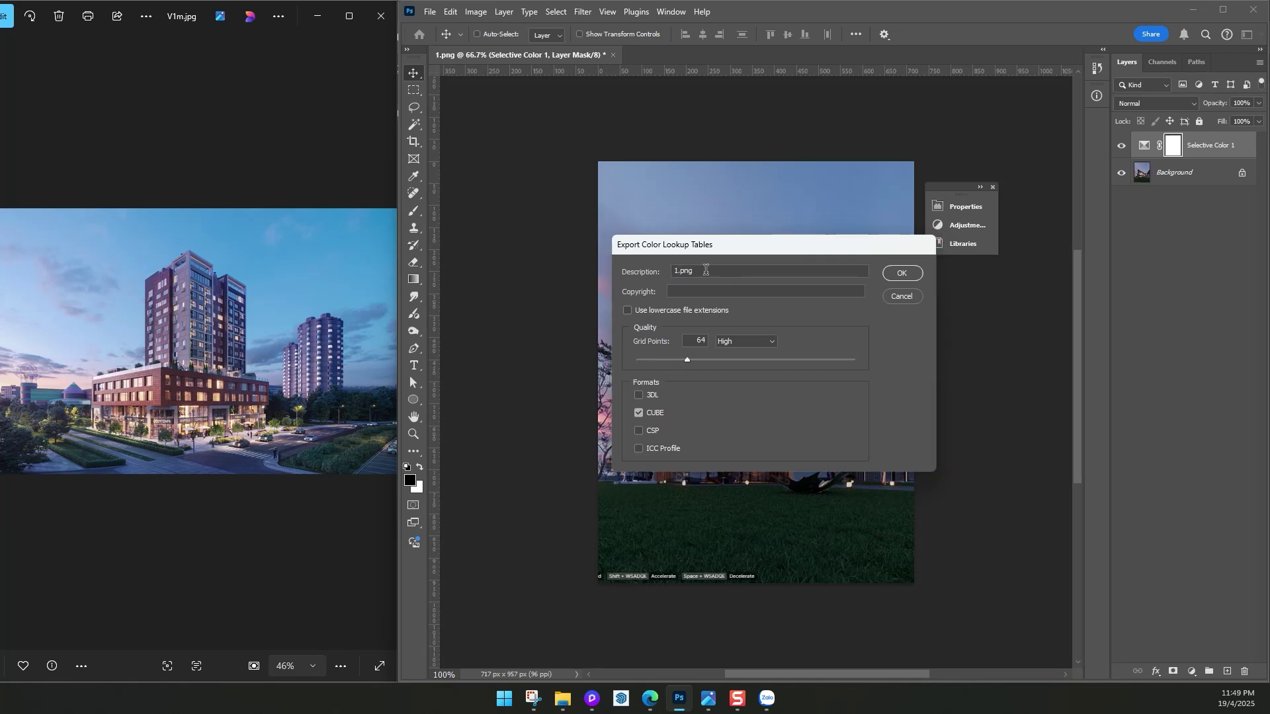
double_click(697, 340)
click(742, 343)
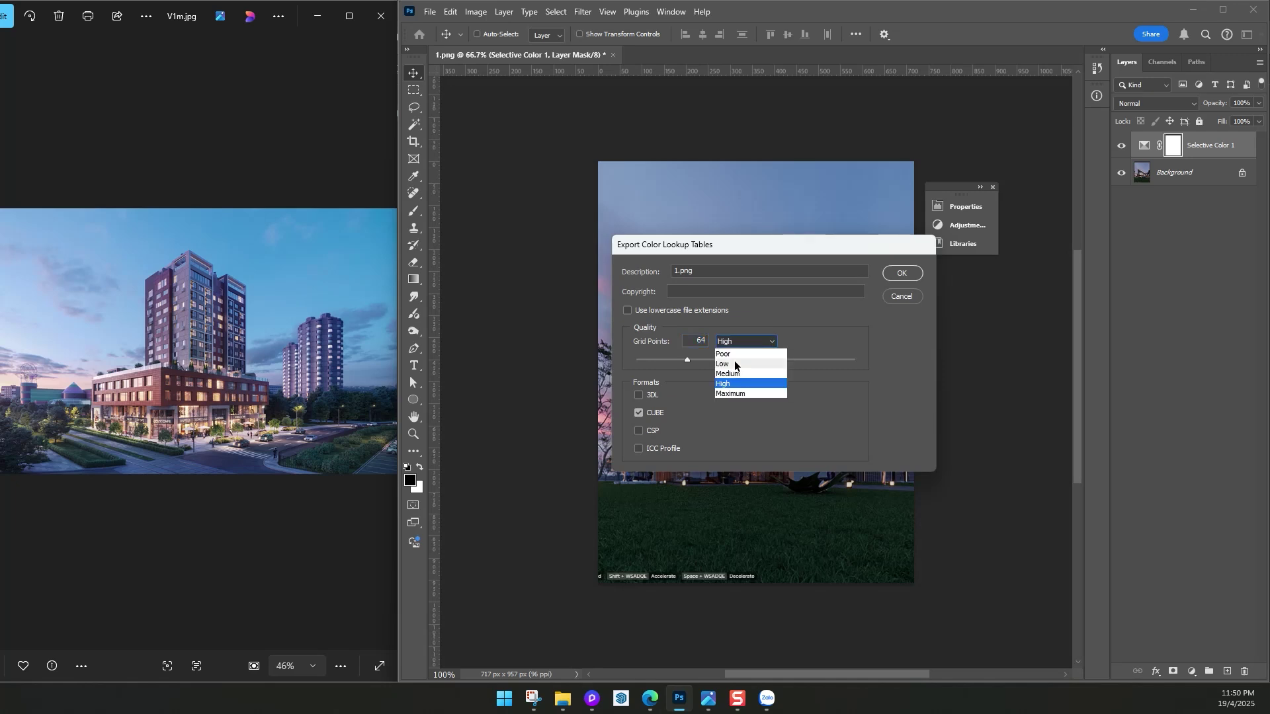
click(638, 415)
click(903, 273)
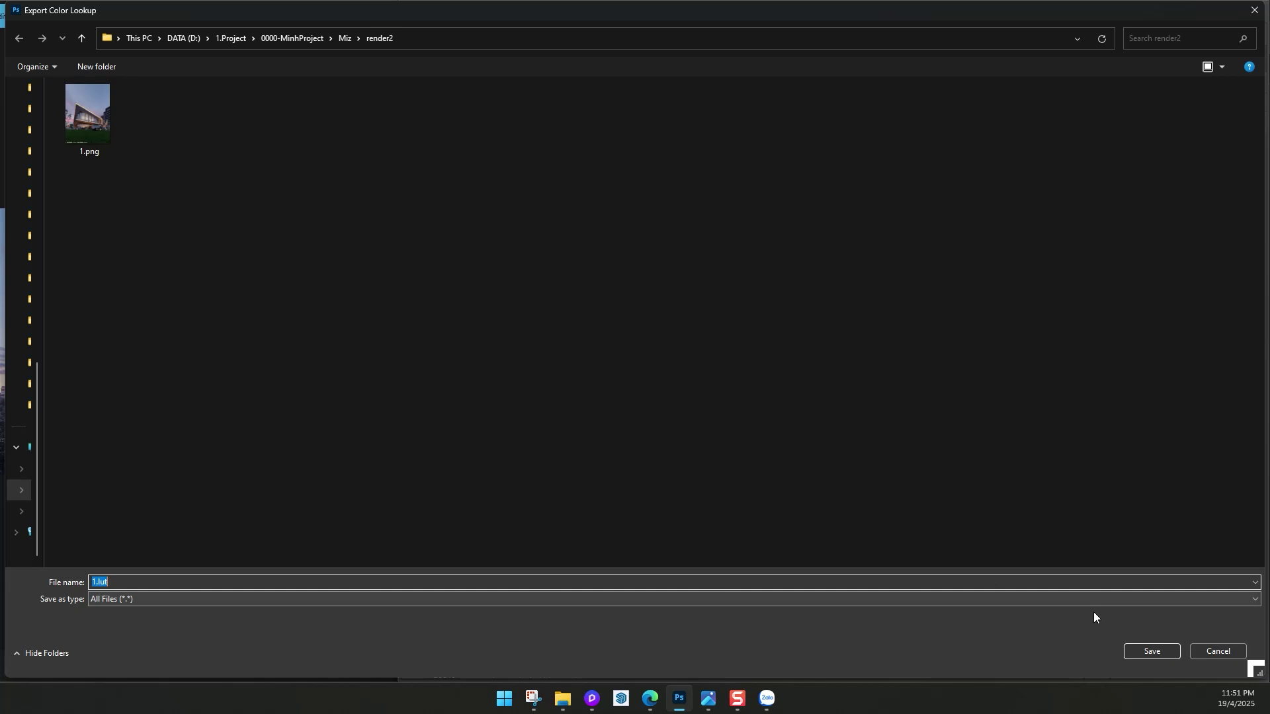
click(1132, 653)
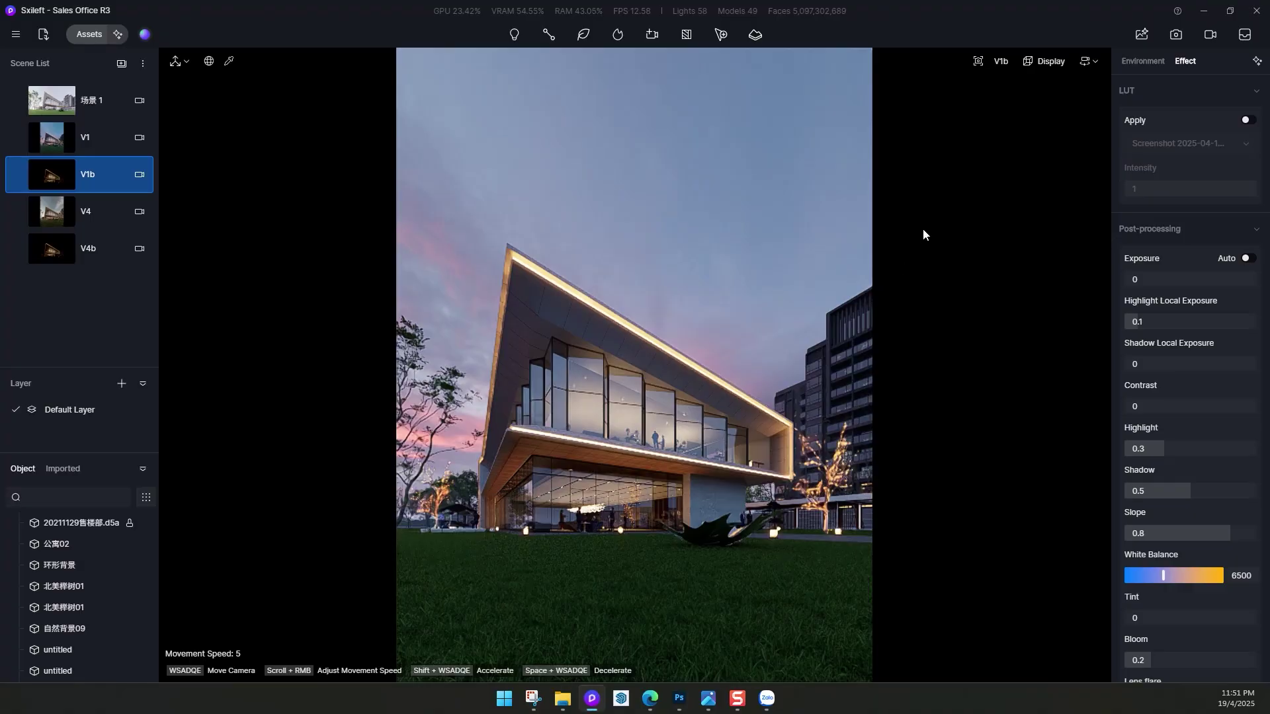
- In D5 Render, apply the custom LUT 1.CUBE at intensity 1 and update scene V1b
click(1247, 121)
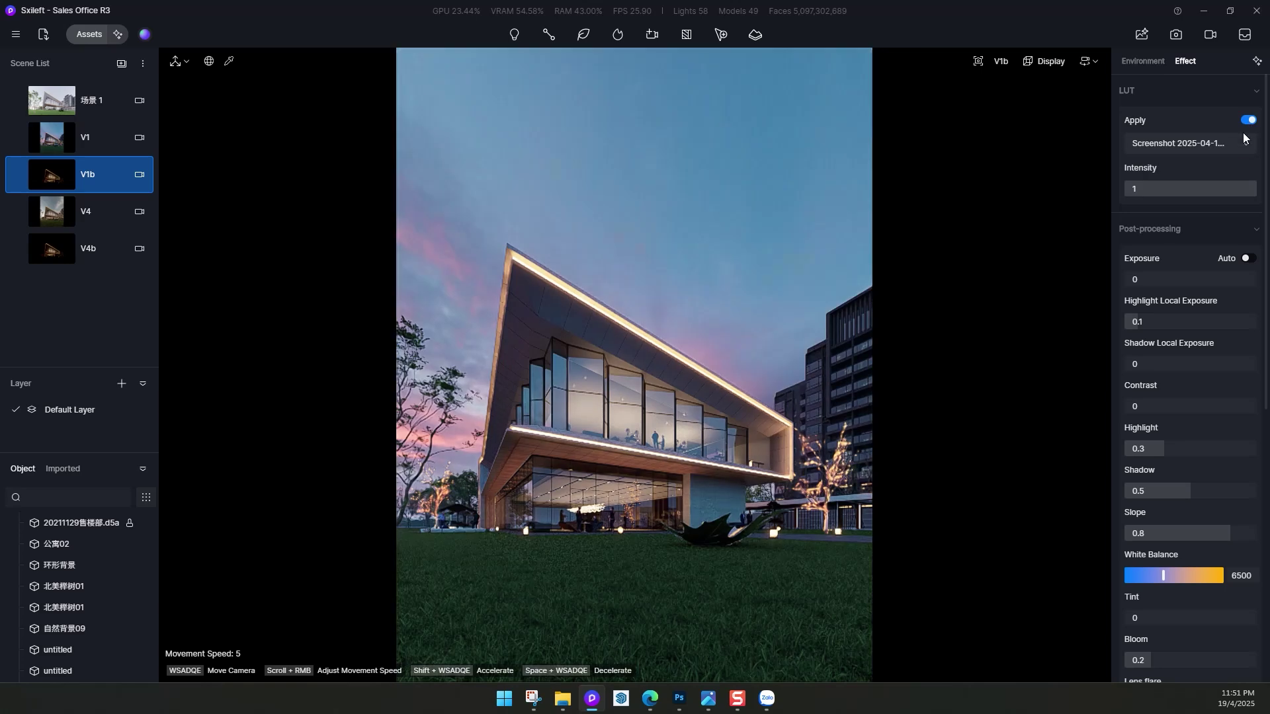
click(1230, 143)
click(1159, 297)
double_click(92, 123)
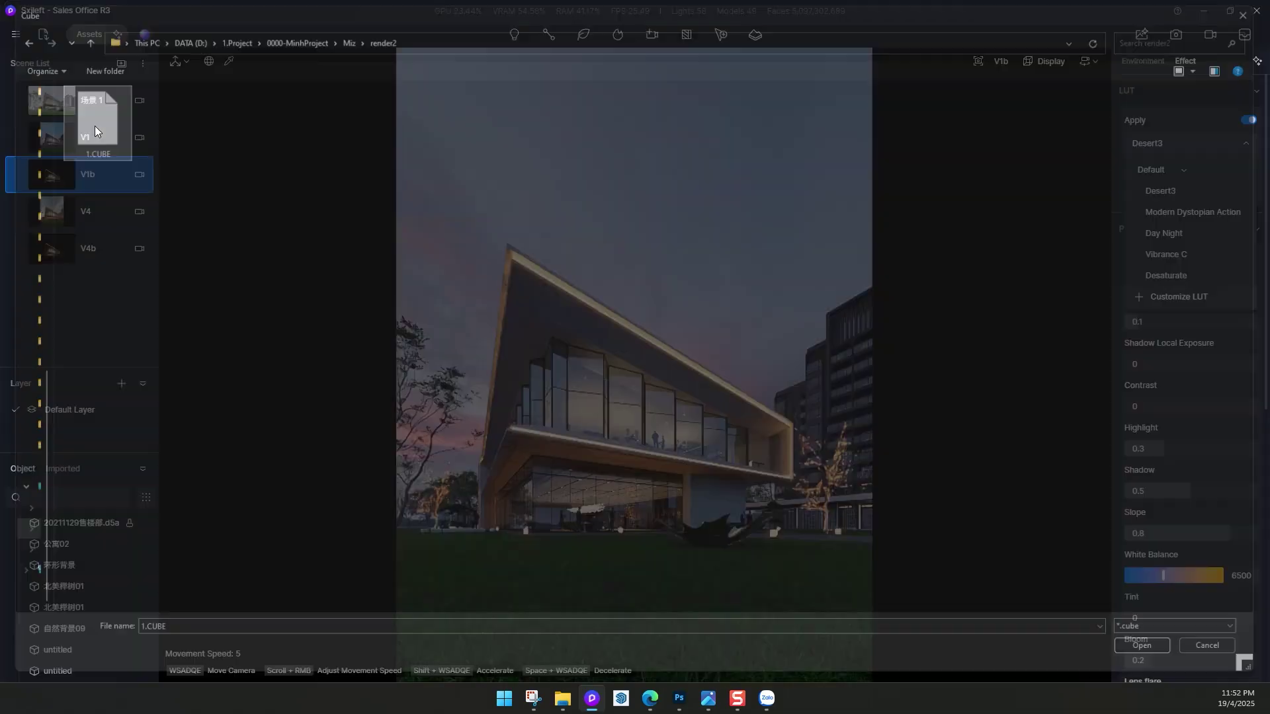
drag(1141, 190, 1250, 191)
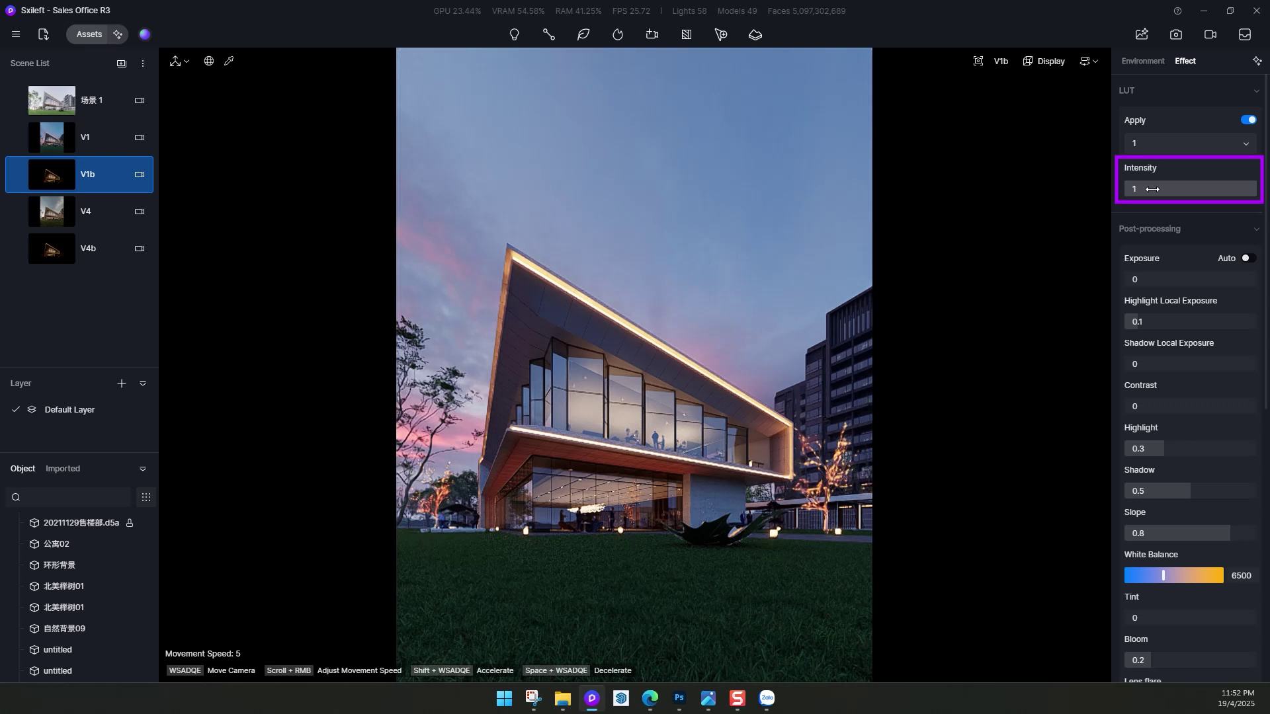
click(18, 175)
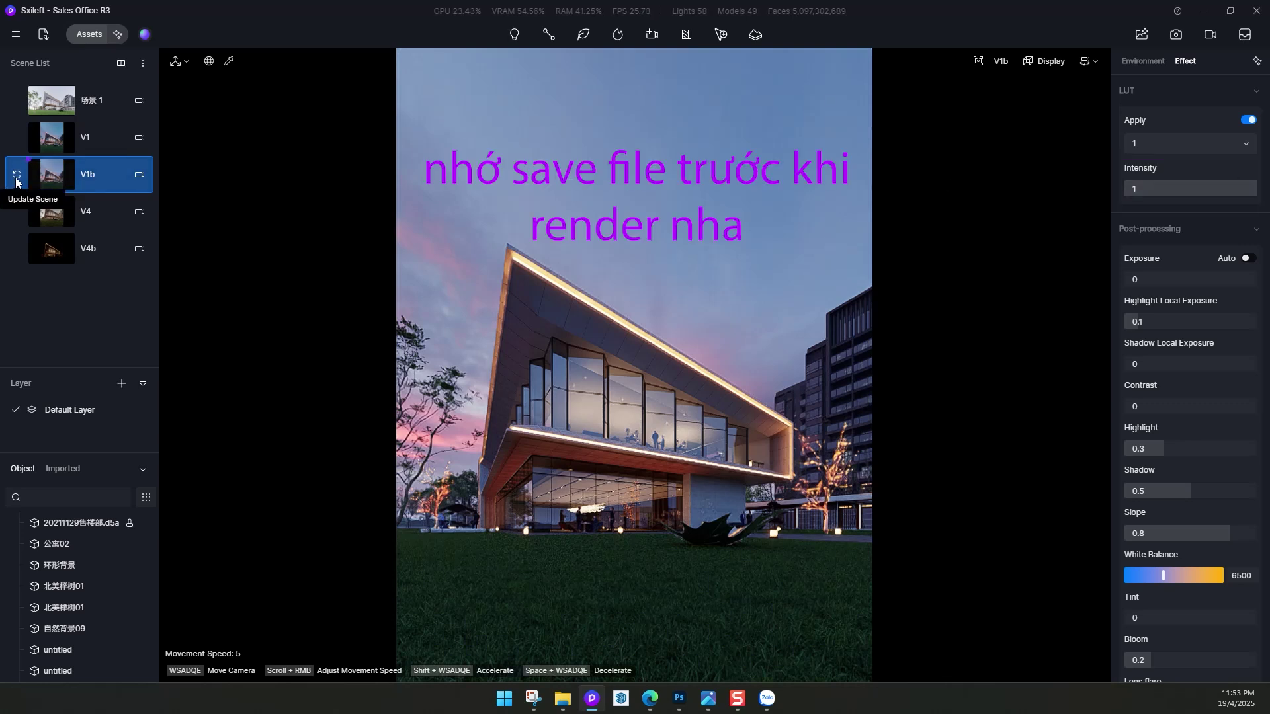
- Set up the V1b image render at the 4k preset size with Channels enabled, and choose its output format
click(1177, 35)
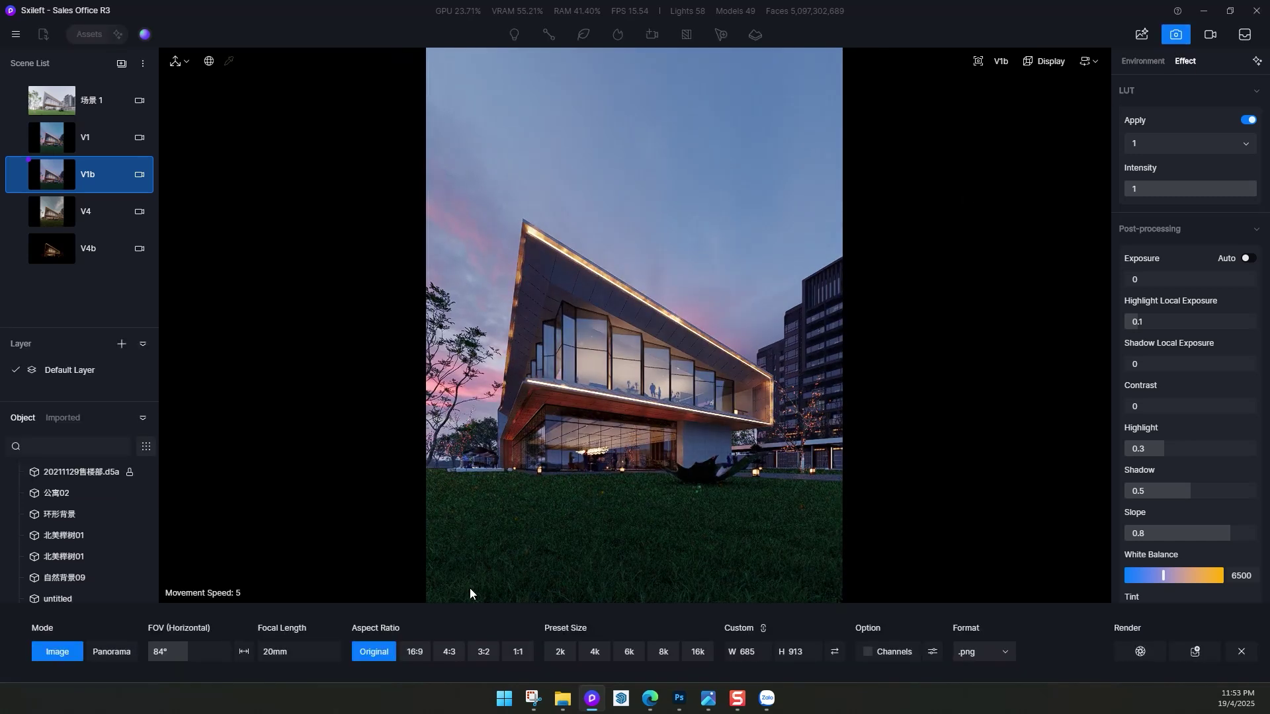
click(594, 652)
click(869, 652)
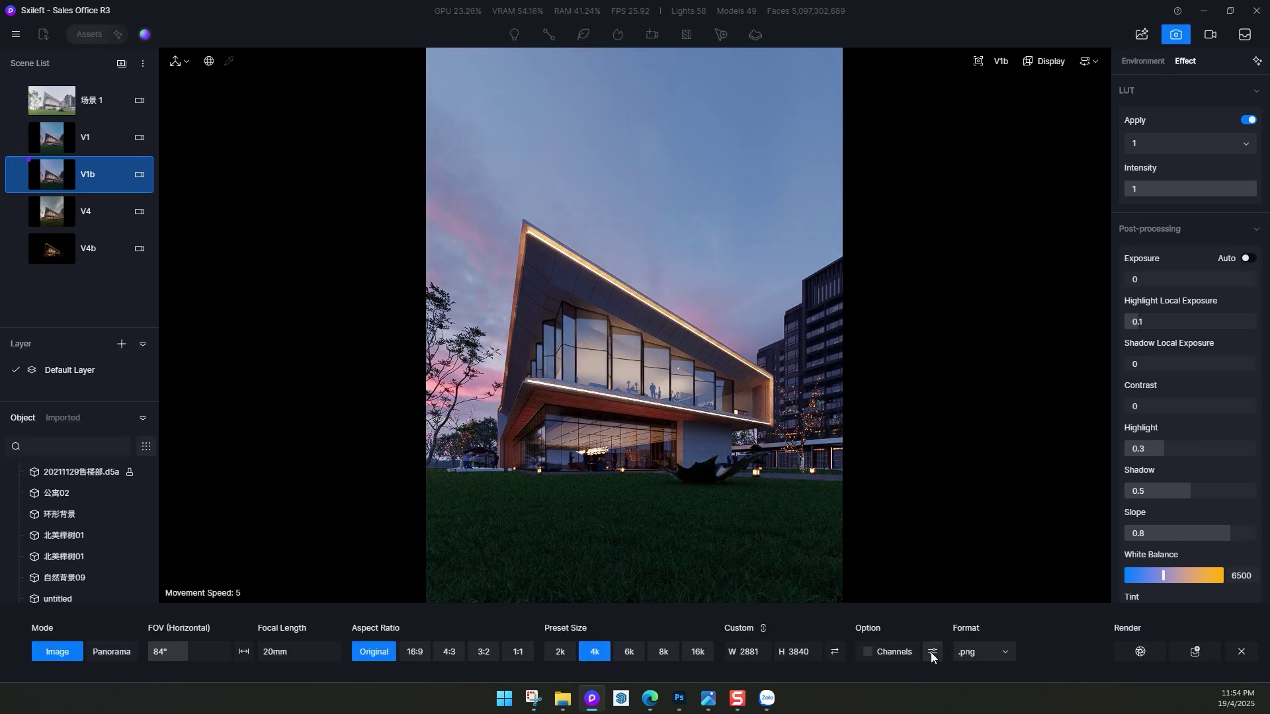
click(933, 652)
click(899, 625)
click(982, 652)
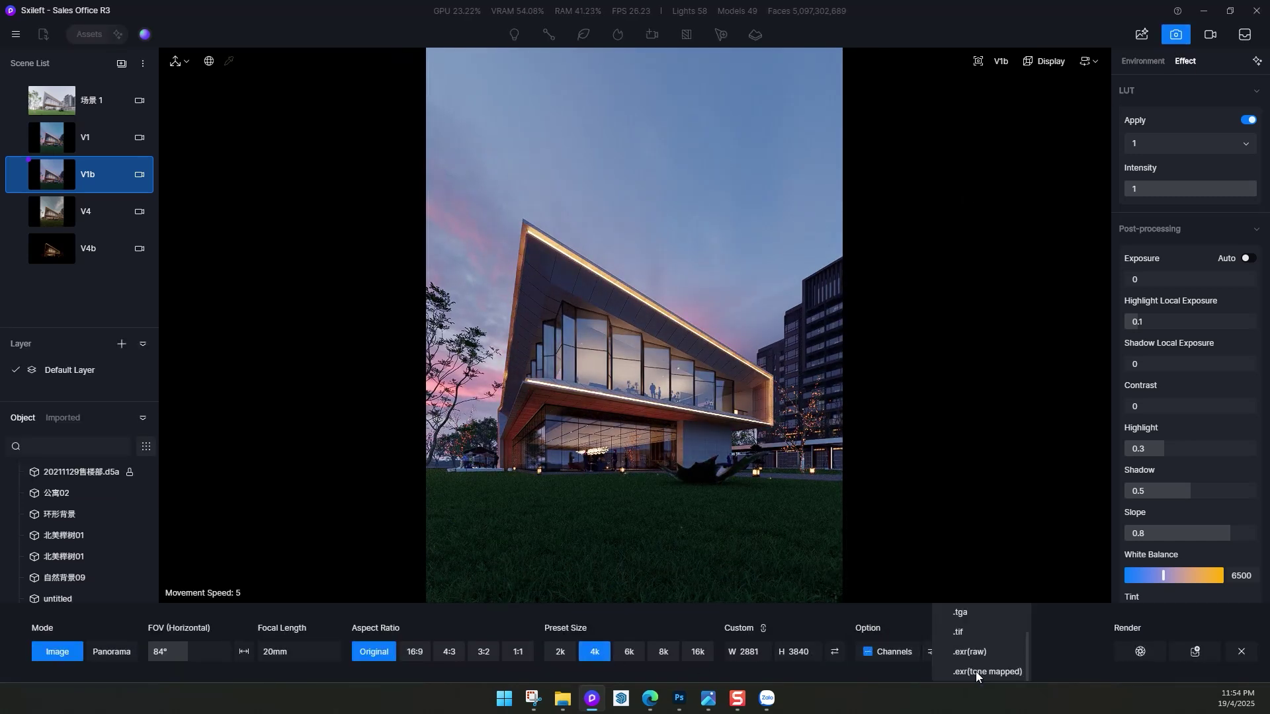
scroll(975, 668, up, 3)
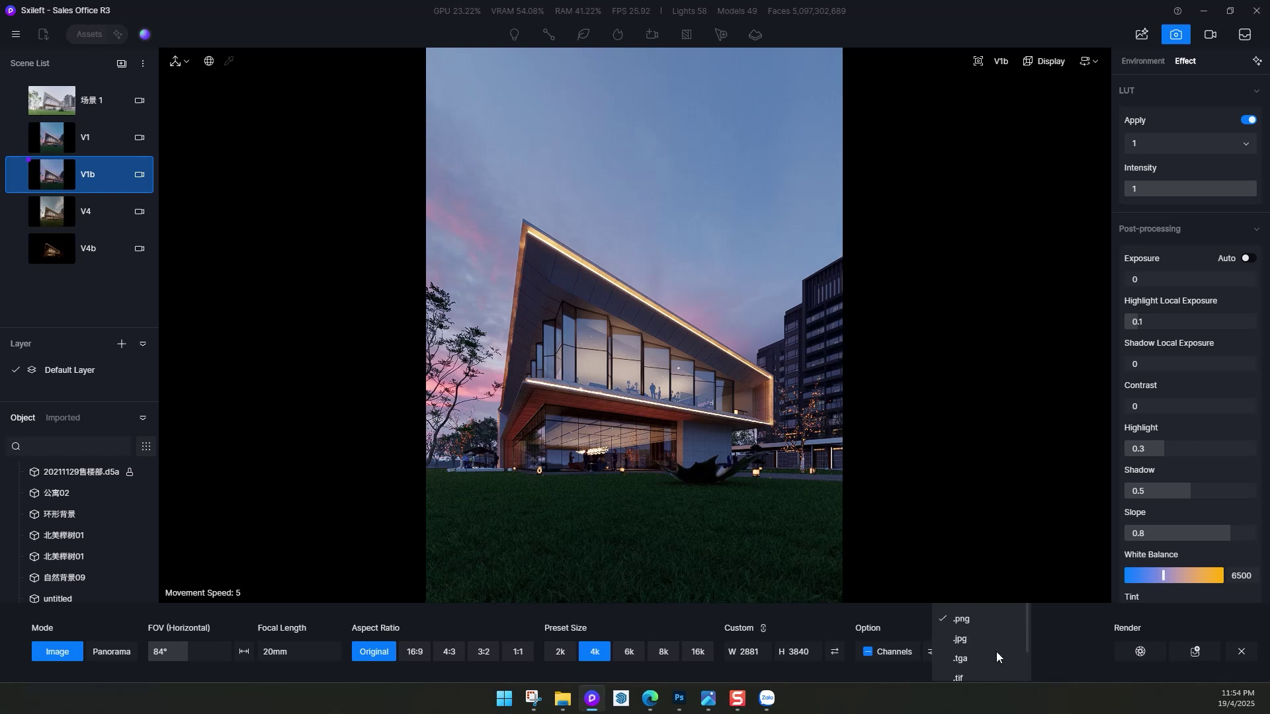
click(990, 661)
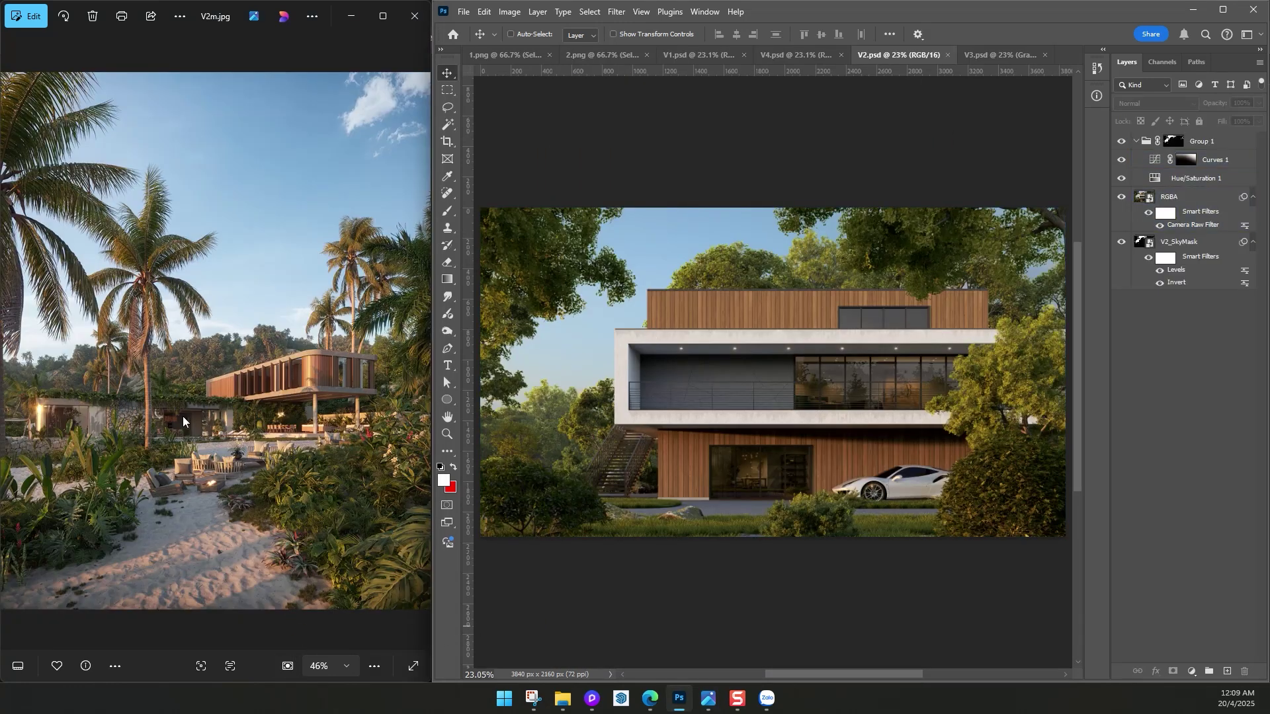
ctrl+click(761, 235)
ctrl+click(828, 263)
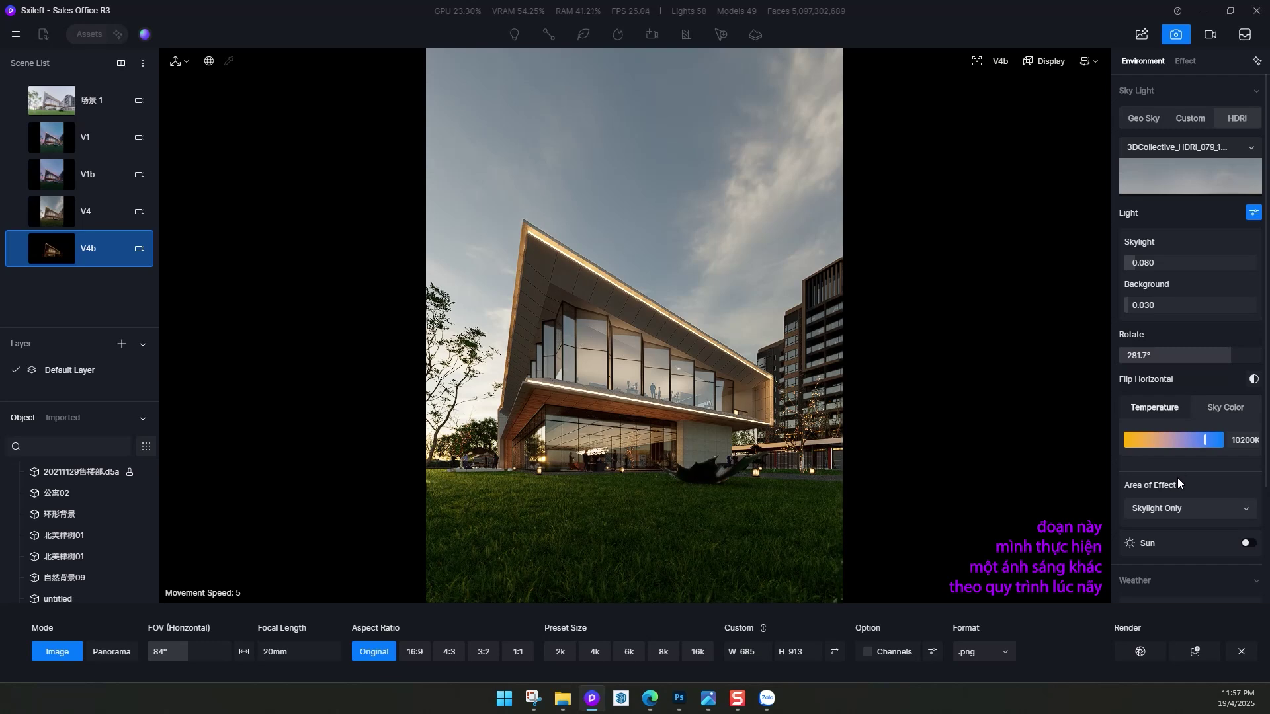
- Enable the sun for scene V4b with intensity 3 and color temperature 3450K, and turn on fog
scroll(1178, 478, down, 3)
click(1248, 423)
drag(1137, 346, 1255, 346)
drag(1189, 387, 1139, 429)
scroll(1205, 468, down, 2)
click(1247, 462)
scroll(1248, 463, down, 2)
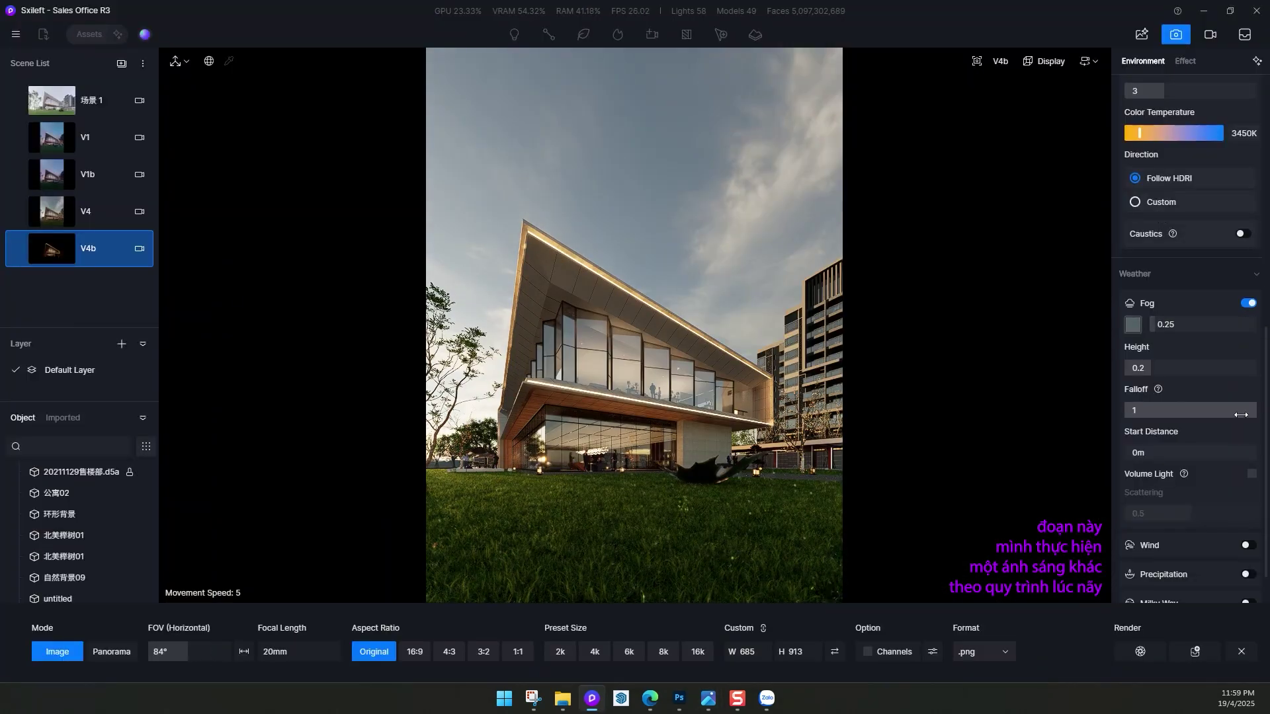
- Bring up the effect settings of scene V4b and capture its viewport as a screenshot
click(1185, 60)
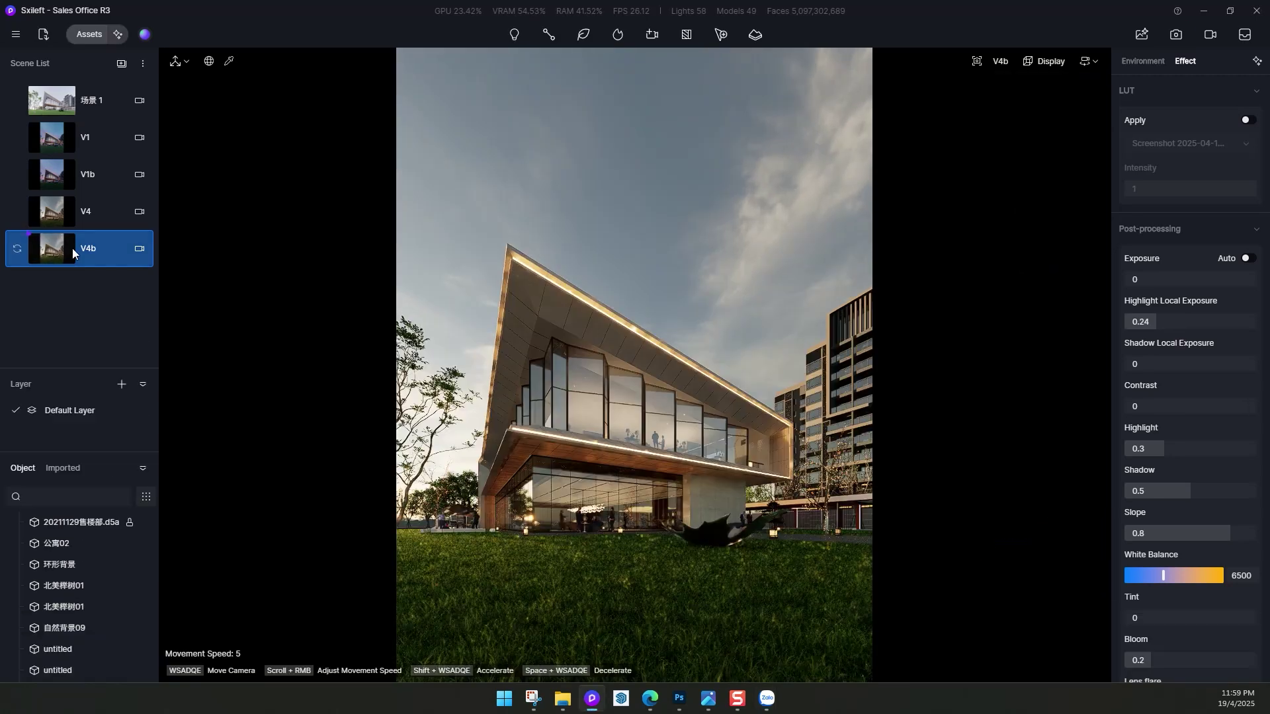
click(1047, 61)
click(871, 683)
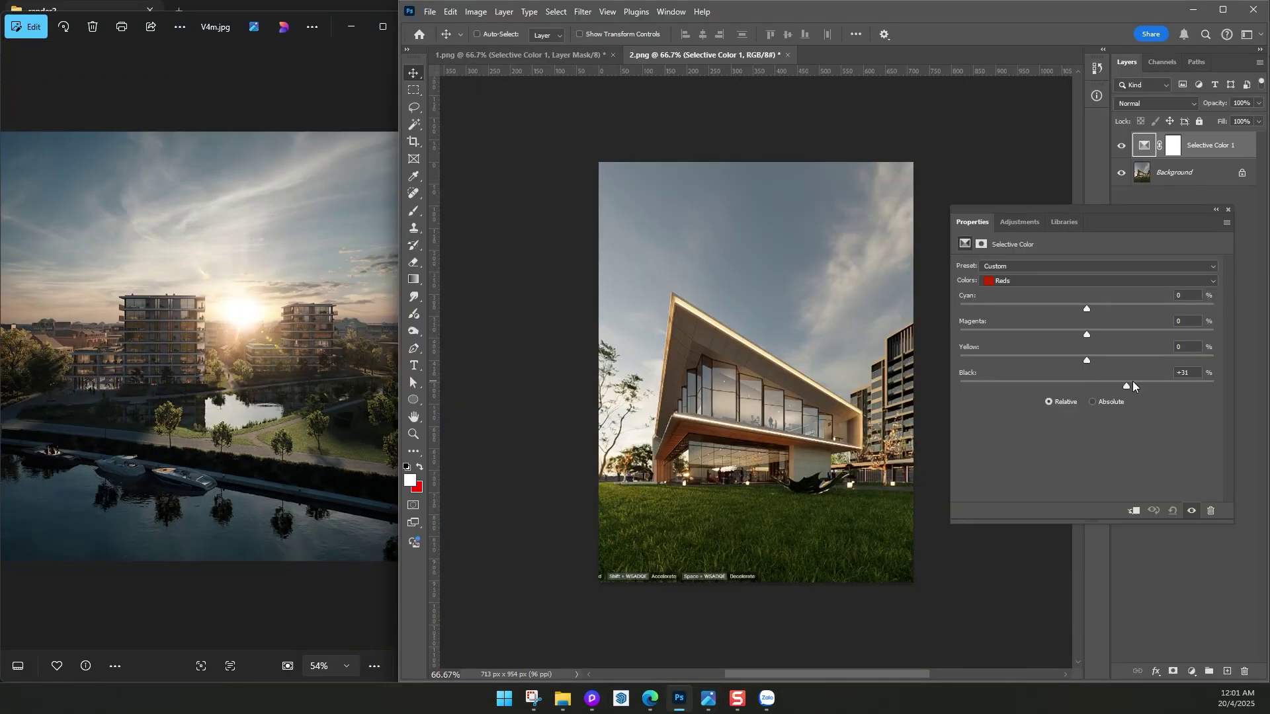
- Set the Yellows range of the Selective Color layer in 2.png to cyan -10, magenta +8, yellow -15 and black -42
click(1098, 280)
click(1006, 291)
drag(1087, 386, 1091, 386)
key(Down)
key(Down)
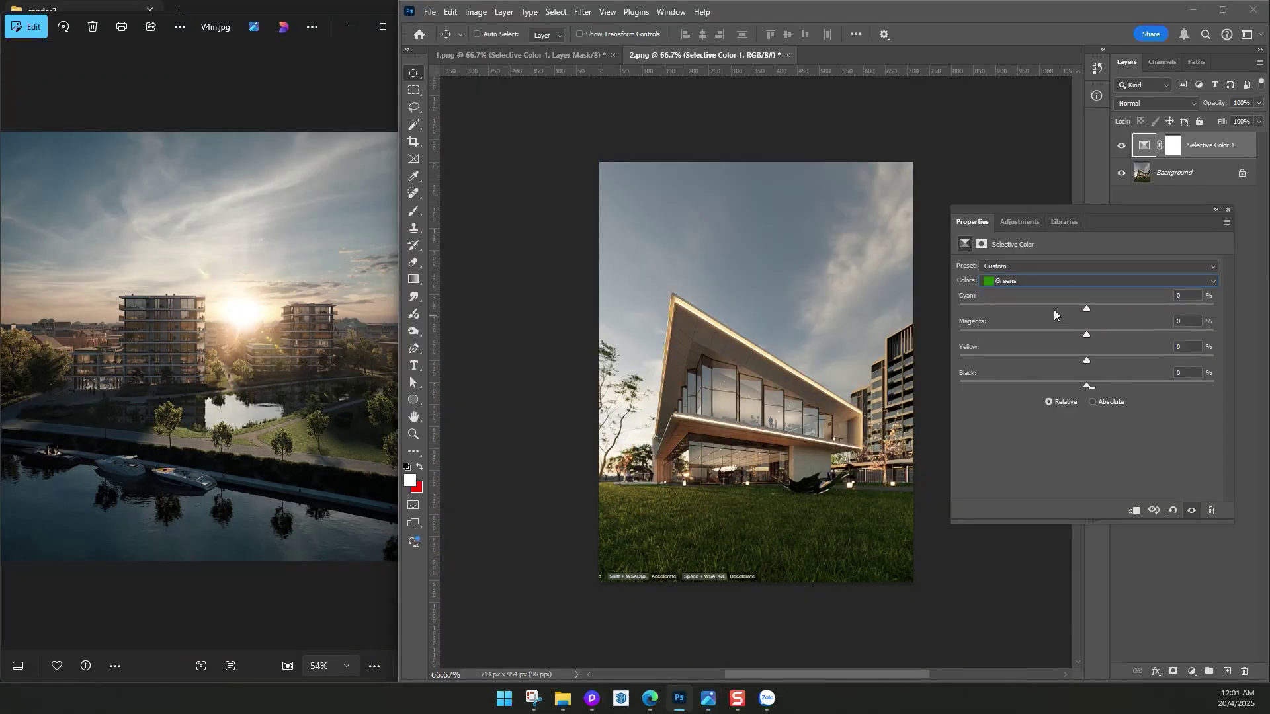
key(Up)
key(Up)
drag(1092, 386, 1033, 385)
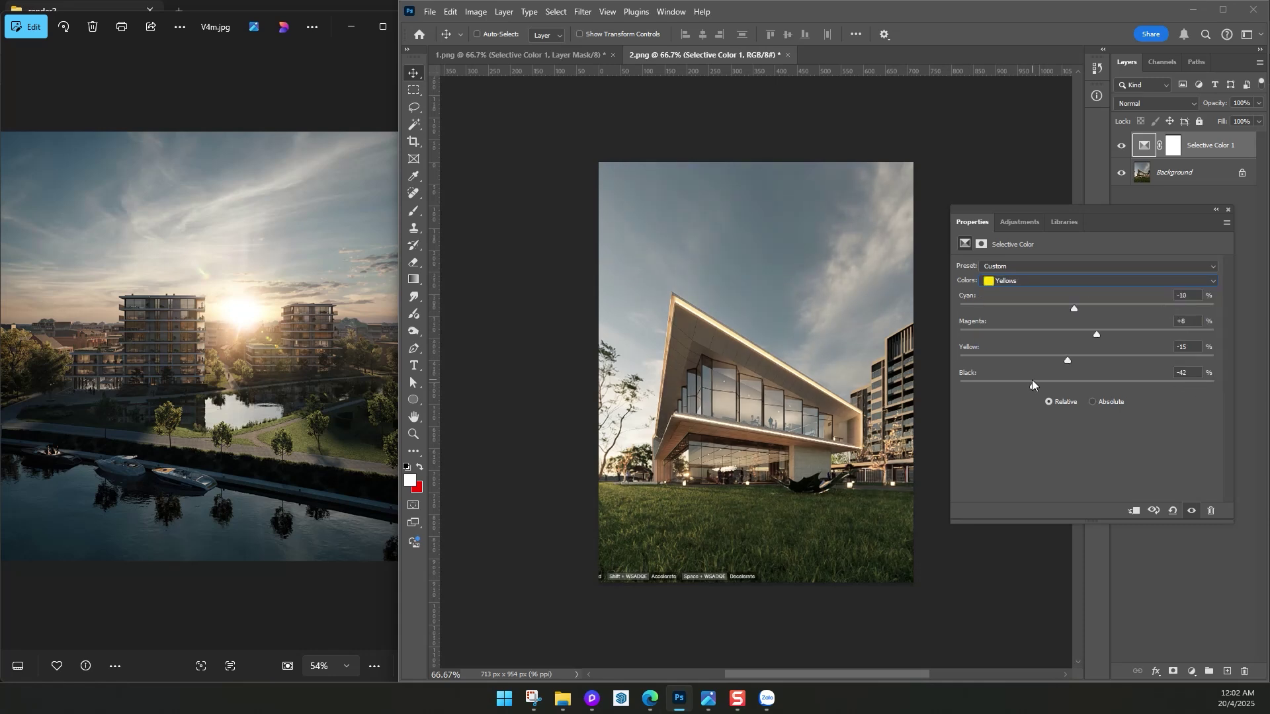
- Export the grade of 2.png as 2.CUBE in the render2 folder, and save the project in D5 Render
click(429, 20)
key(ctrl+s)
key(Return)
key(alt+Tab)
click(1142, 35)
key(ctrl+s)
key(alt+Tab)
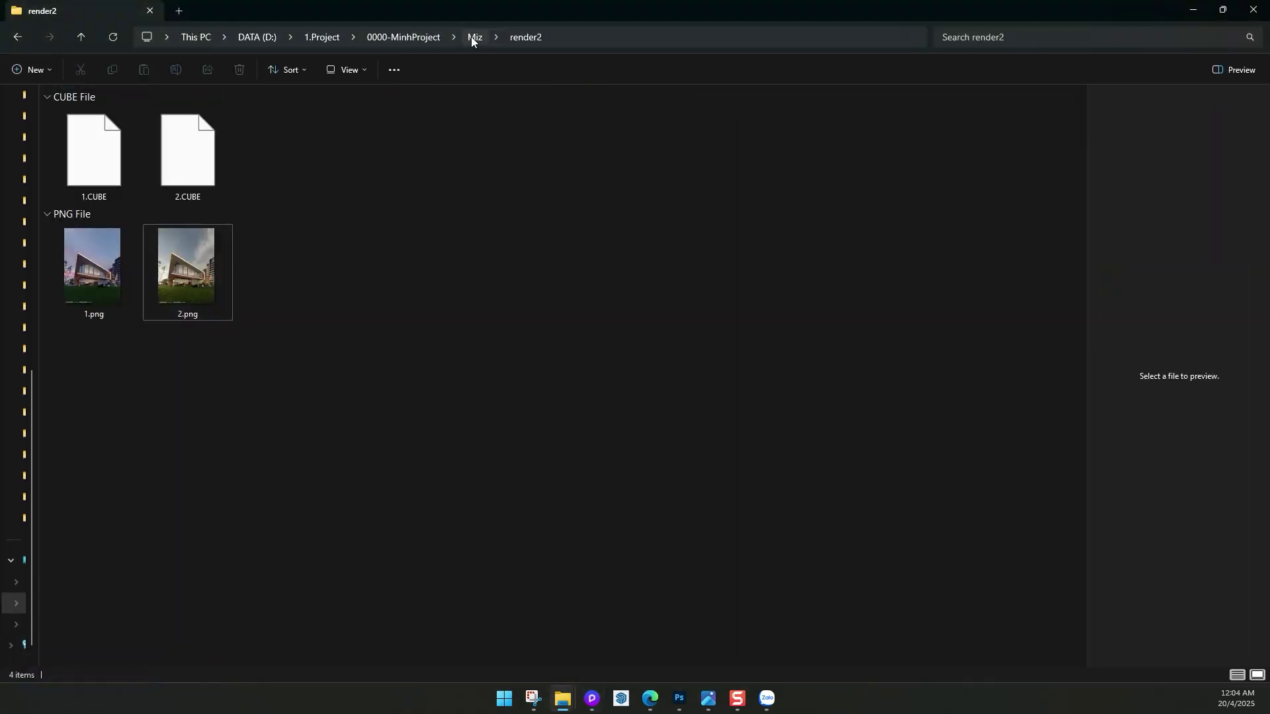
- Switch to Photoshop and compare the V1.psd and V4.psd renders with the HDRI and V4m.jpg reference images
key(alt+Tab)
key(ctrl+Tab)
key(super+Up)
key(ctrl+shift+Tab)
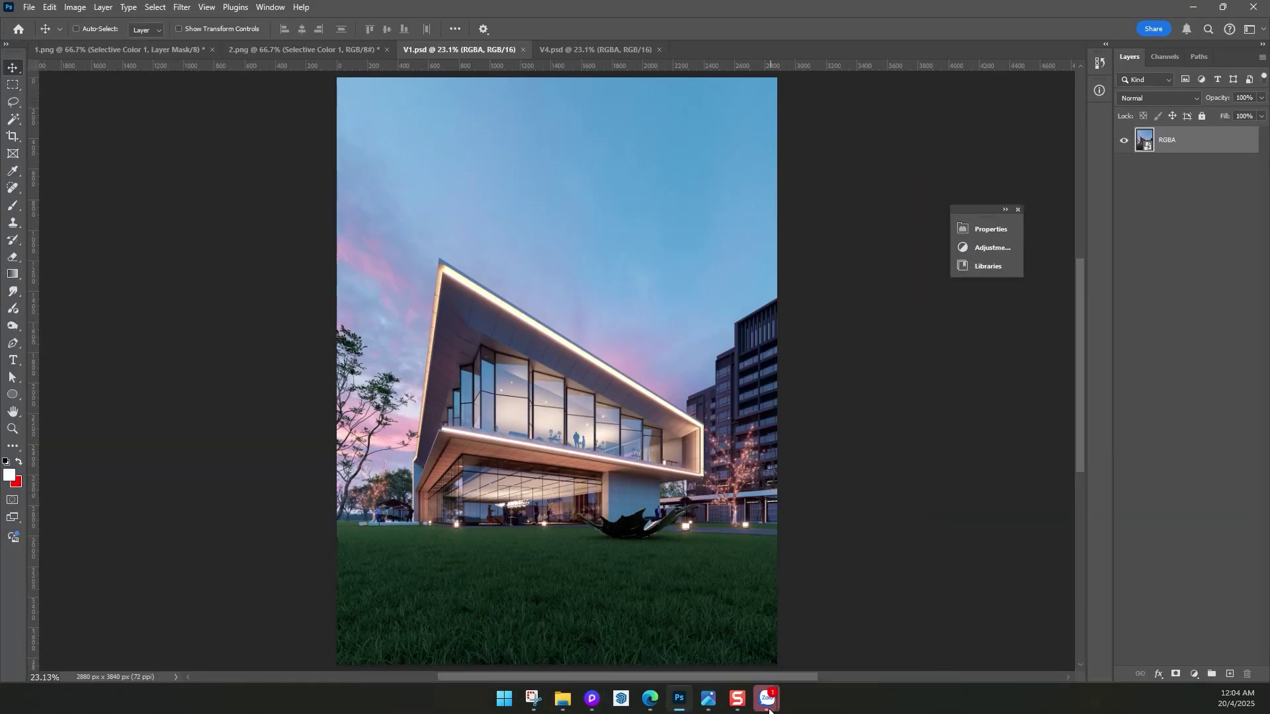
mouse_move(708, 699)
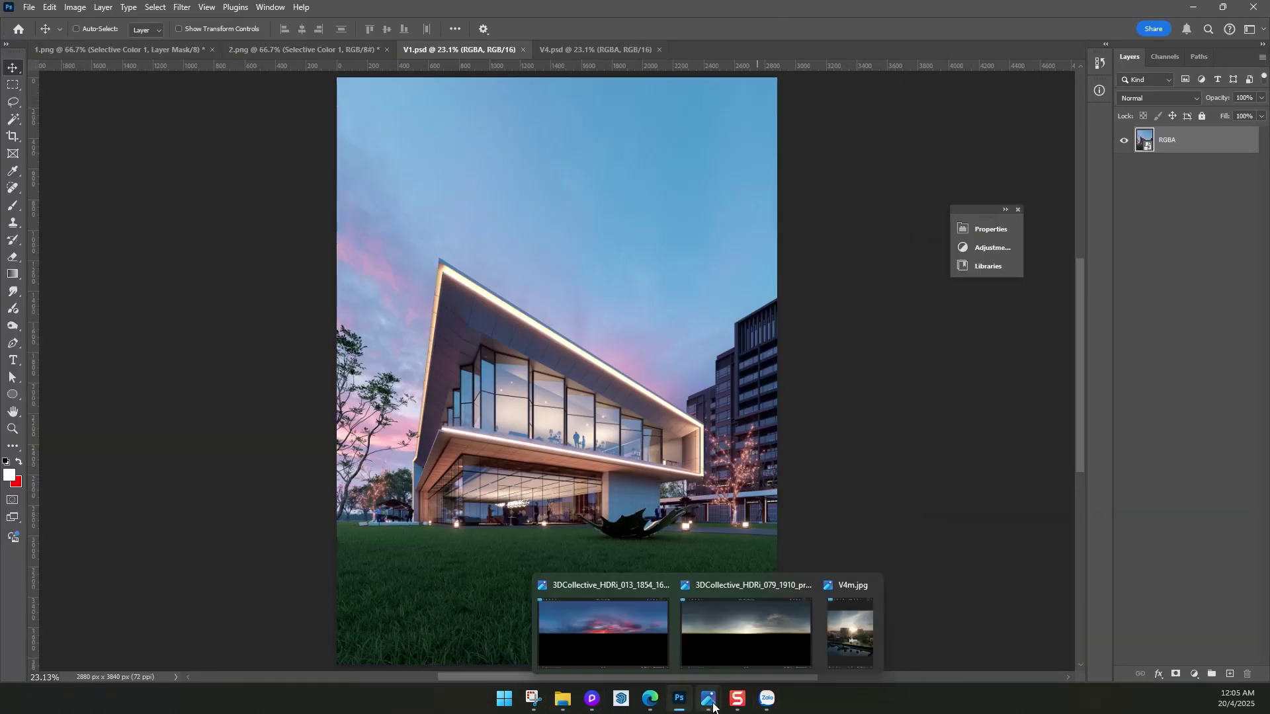
click(615, 629)
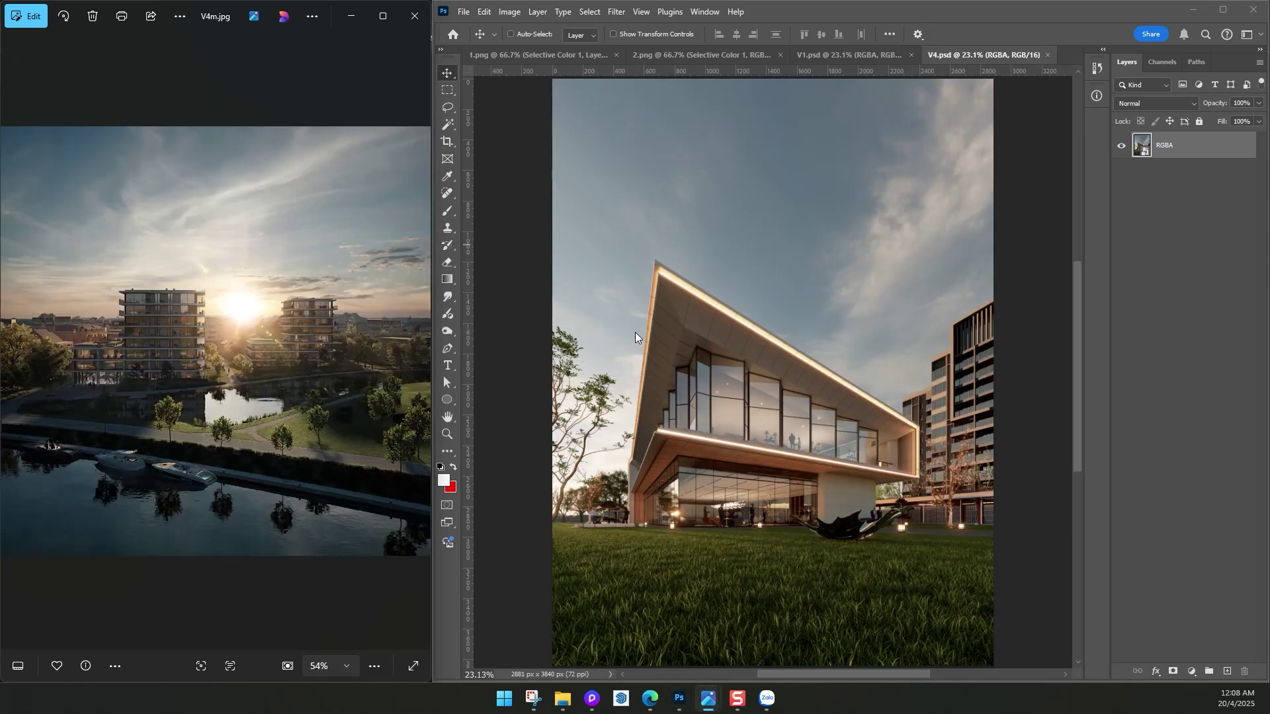
mouse_move(563, 700)
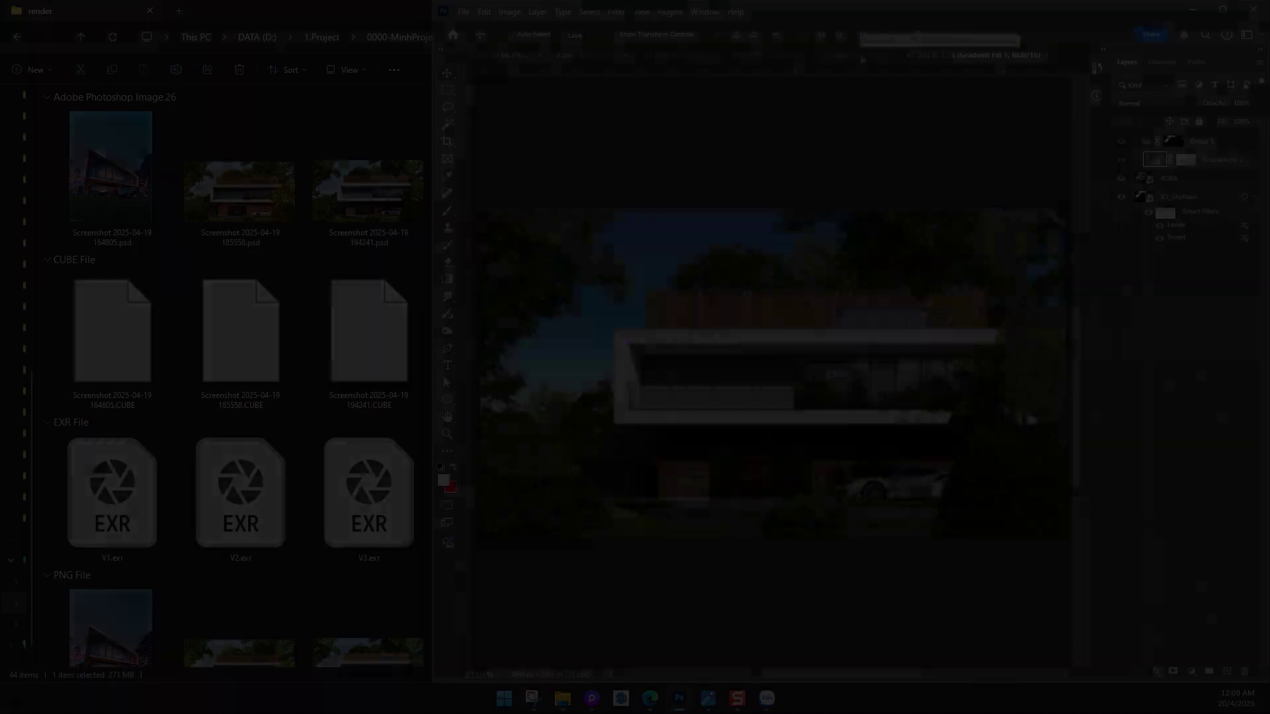